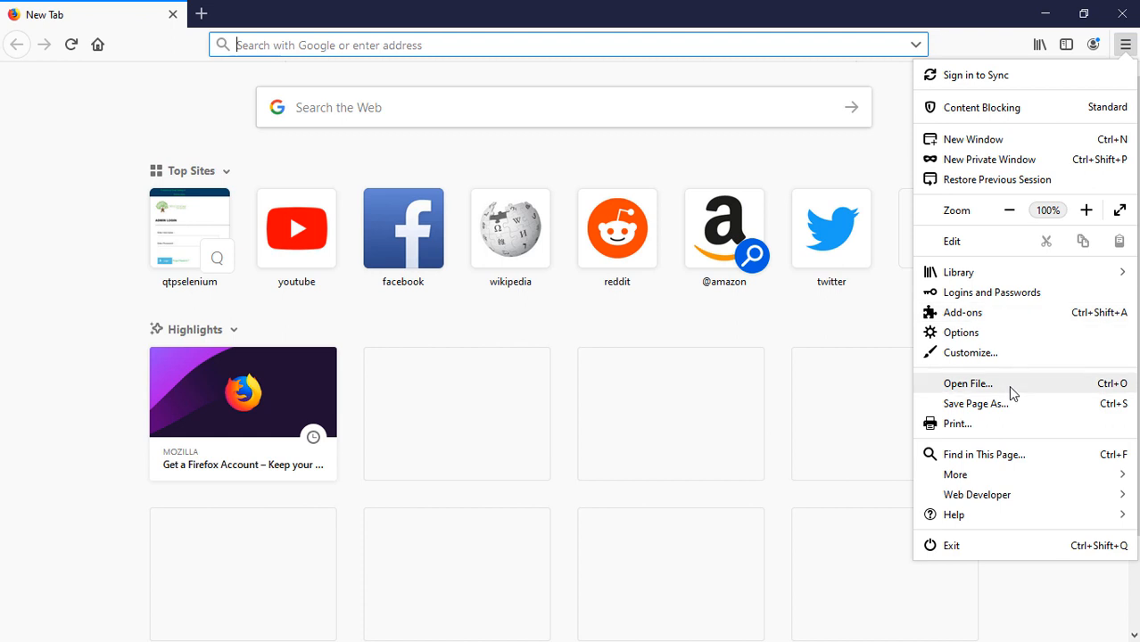
Examine the manual proxy configuration in the browser's network connection settings without saving any change
left_click(967, 334)
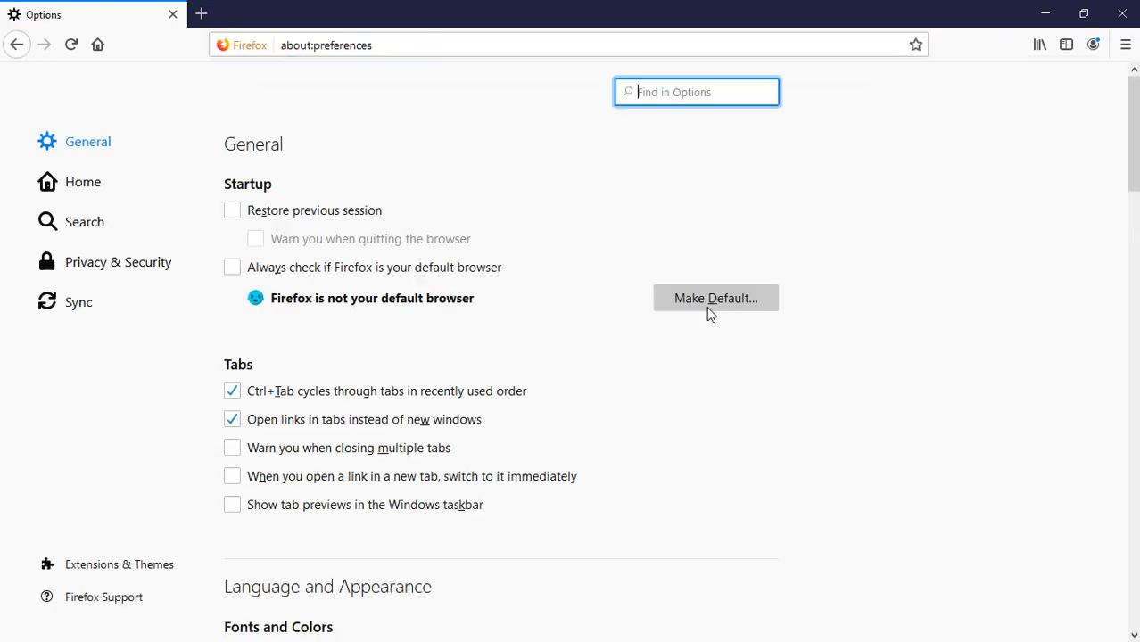
scroll(555, 330, "down", 15)
scroll(560, 355, "down", 7)
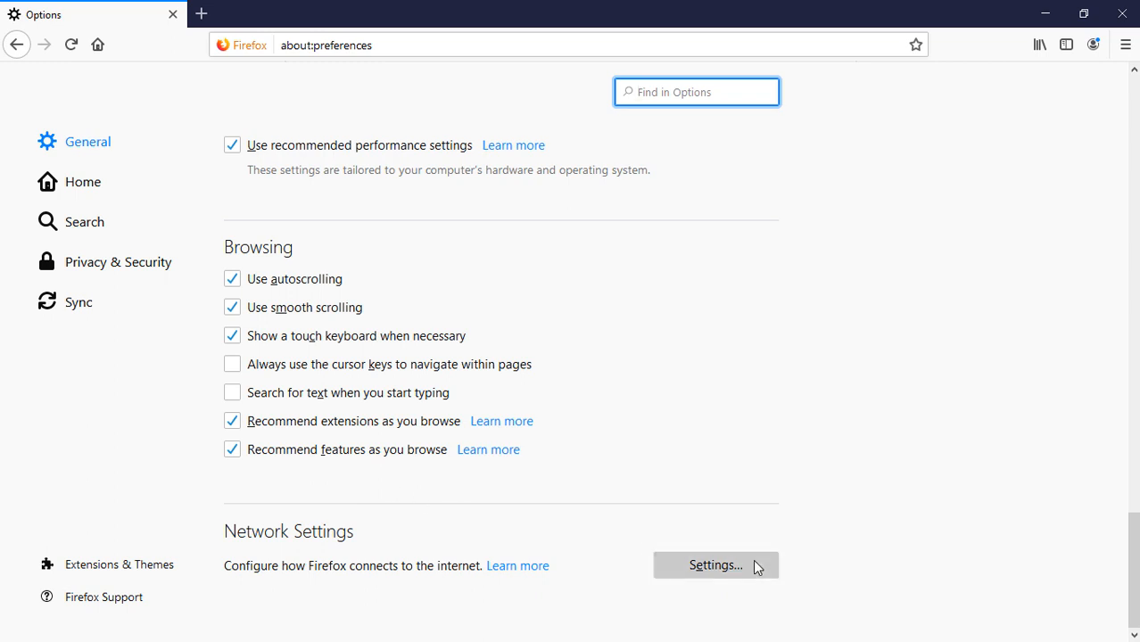
left_click(755, 568)
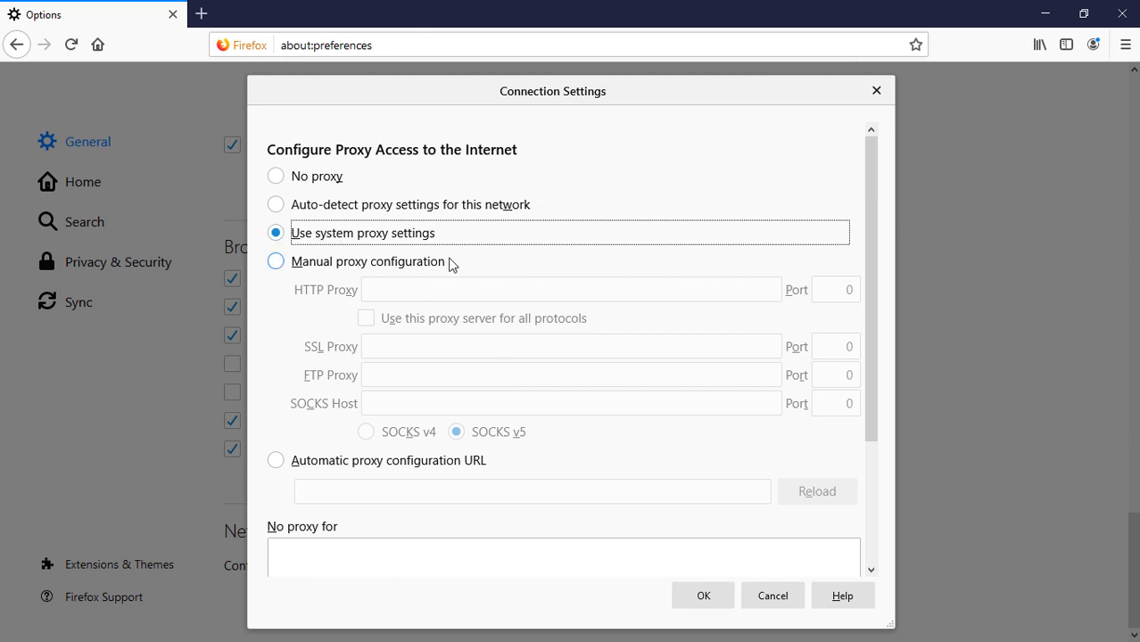
left_click(276, 262)
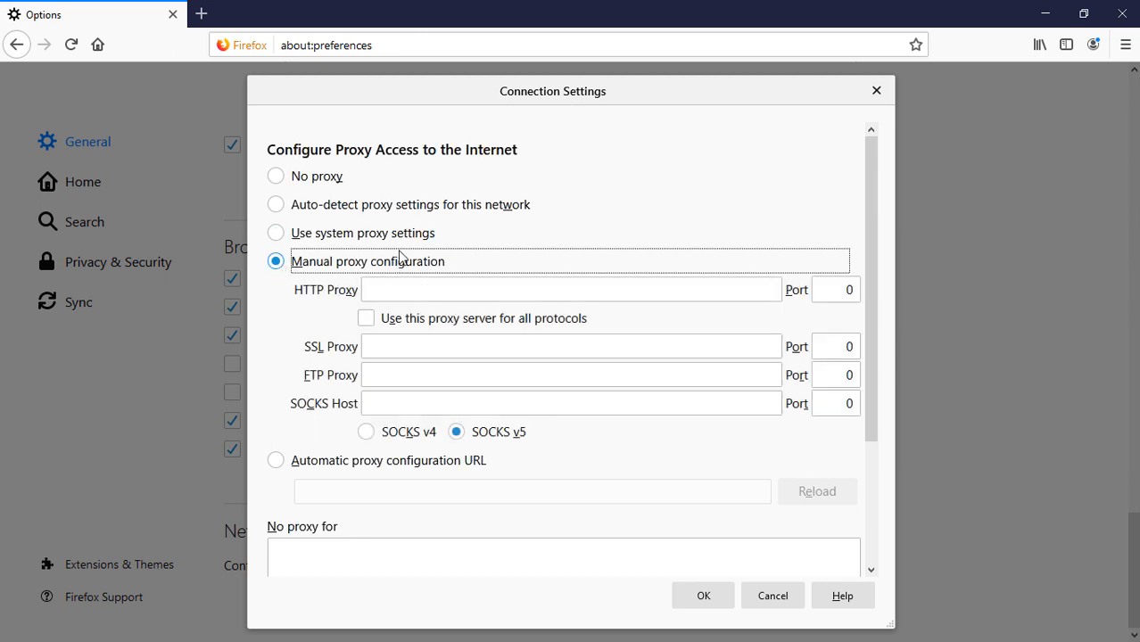
left_click(773, 595)
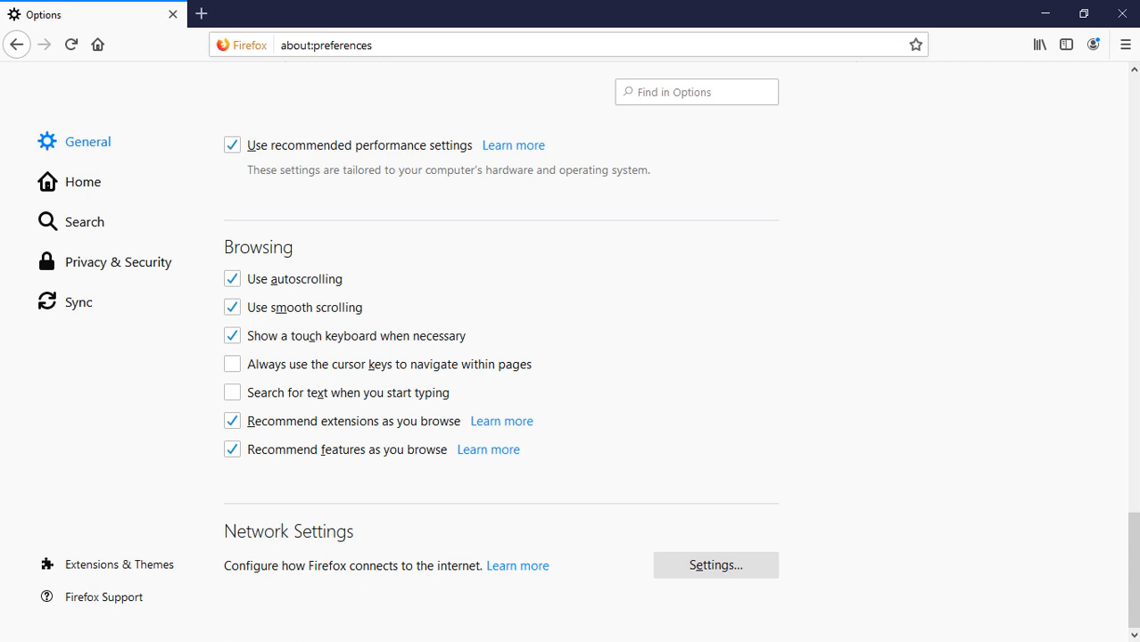
Switch to Apache JMeter and add a Thread Group to the Test Plan
key("alt+Tab")
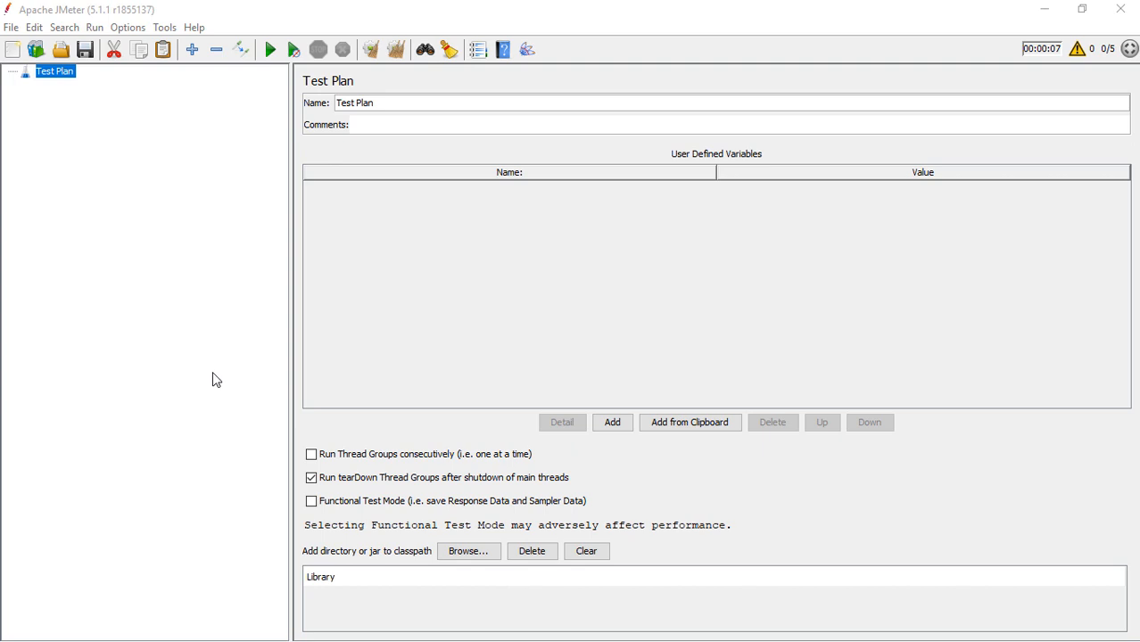
right_click(45, 73)
mouse_move(64, 84)
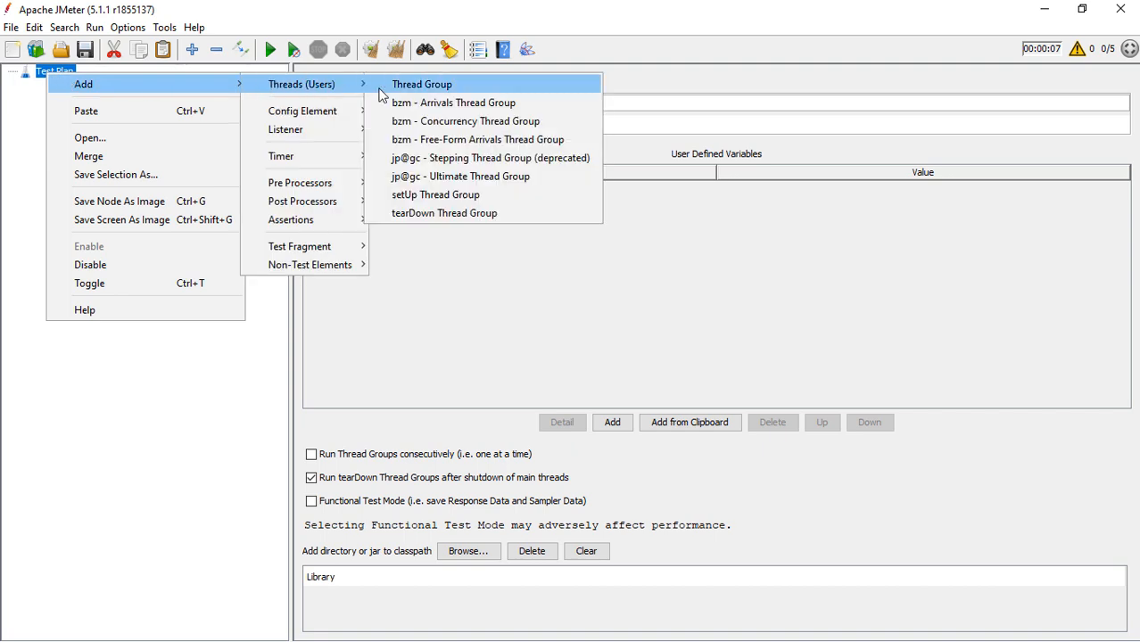
left_click(391, 87)
Add a Recording Controller from the logic controllers to the Thread Group
right_click(93, 83)
mouse_move(280, 94)
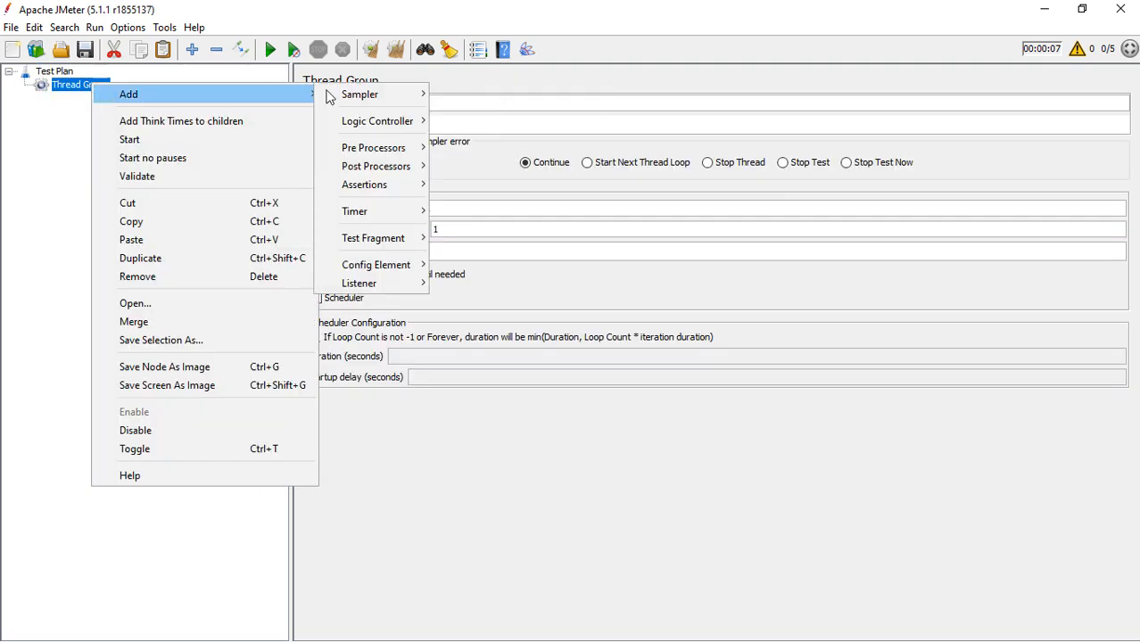
mouse_move(371, 93)
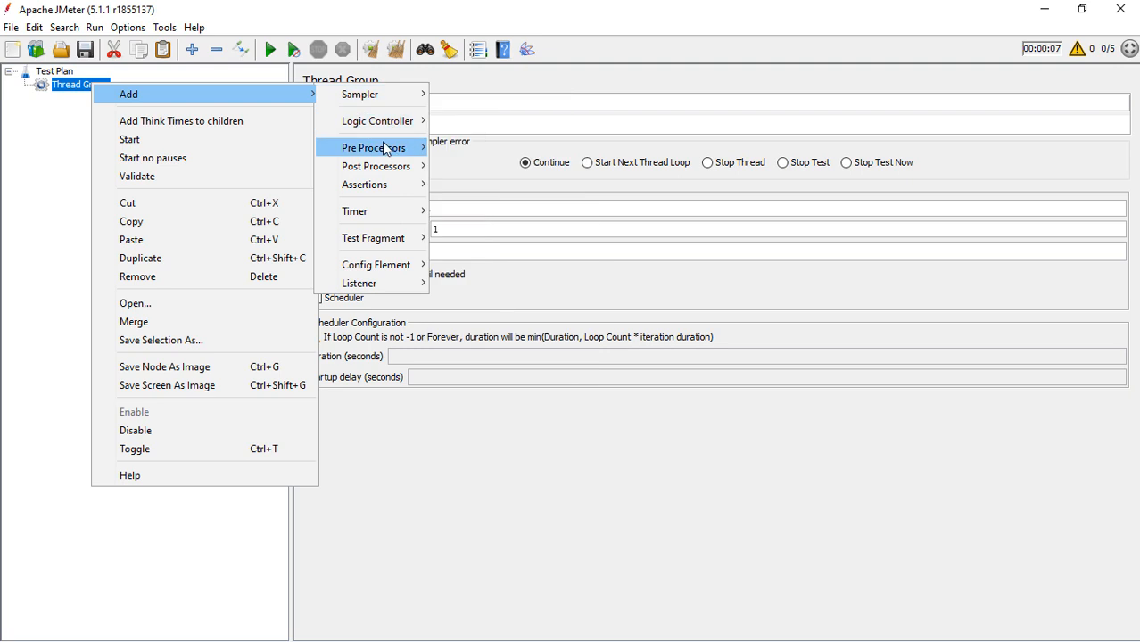
mouse_move(383, 121)
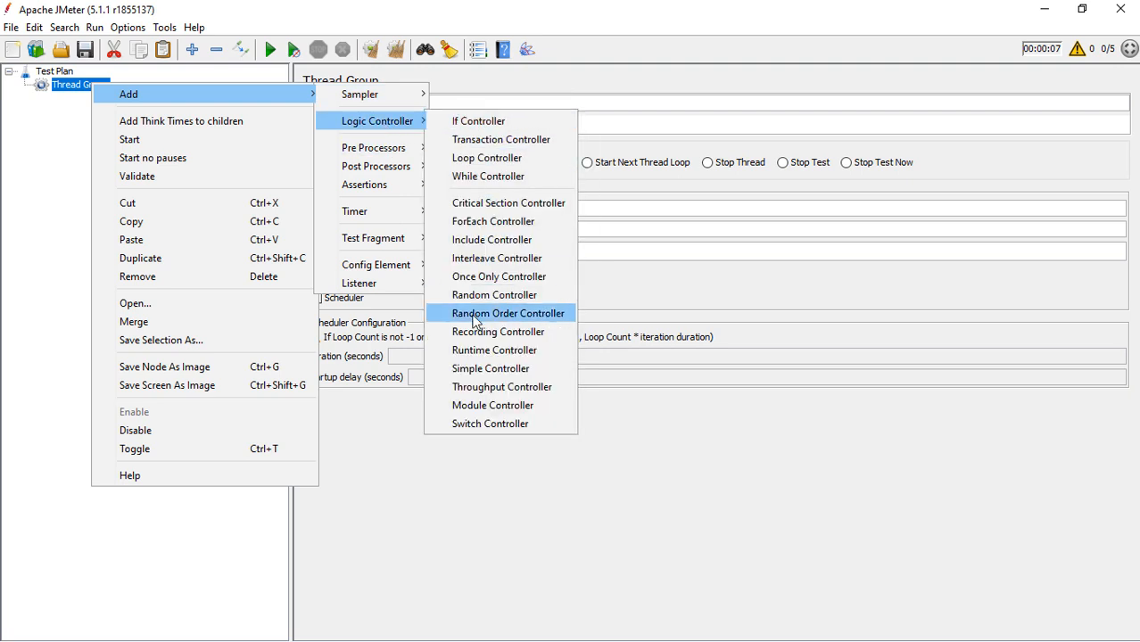
left_click(533, 332)
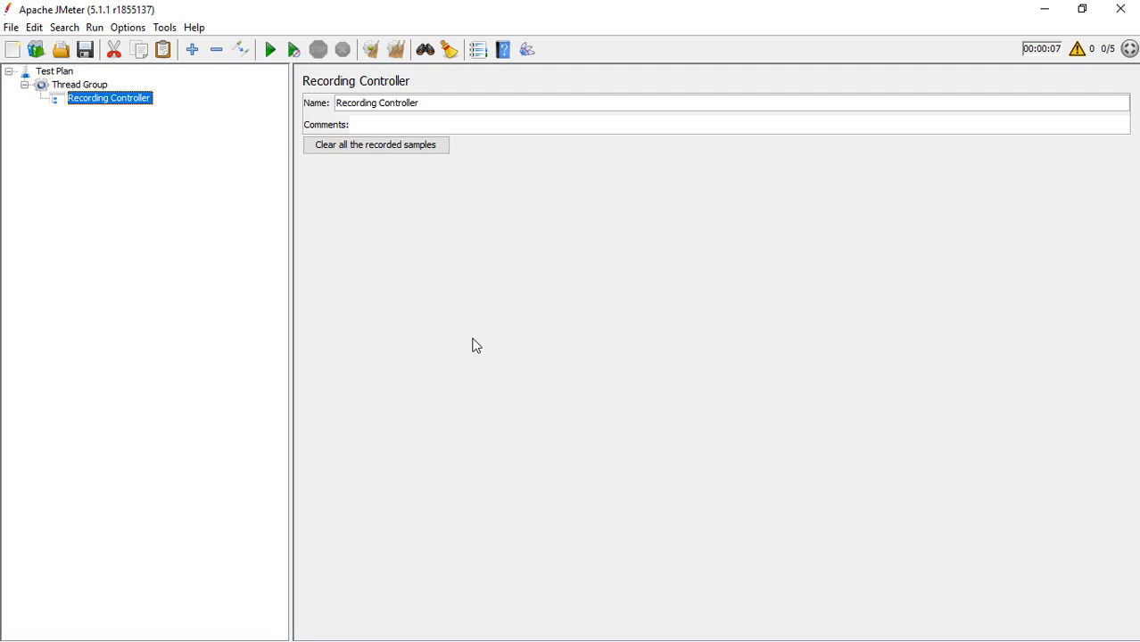
Add an HTTP(S) Test Script Recorder from the non-test elements to the Test Plan
left_click(54, 89)
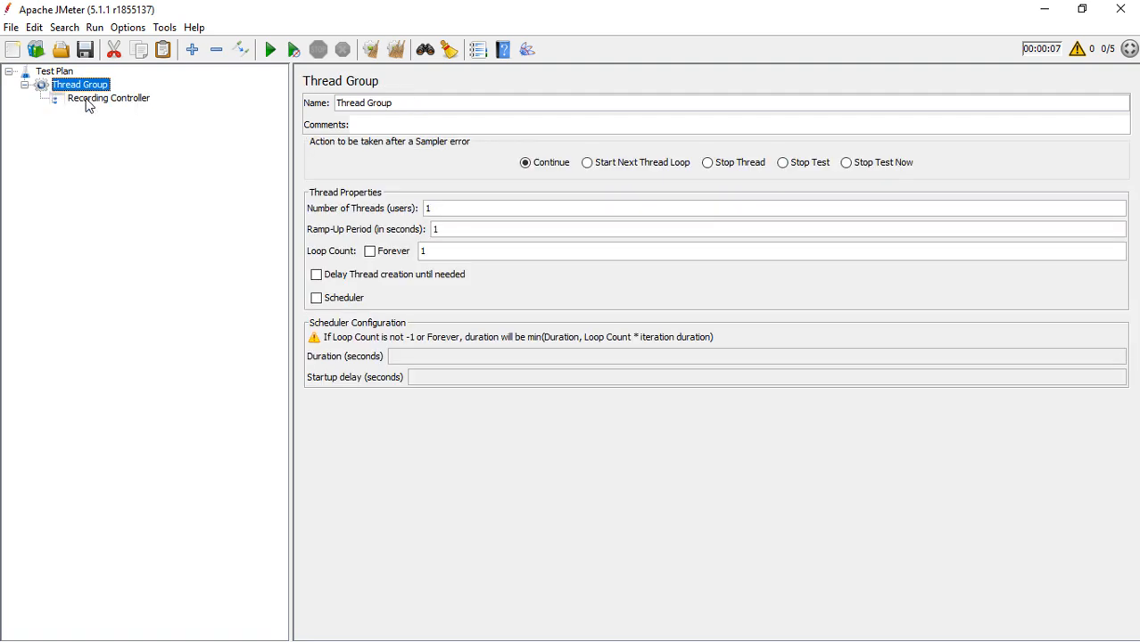
left_click(51, 71)
right_click(49, 71)
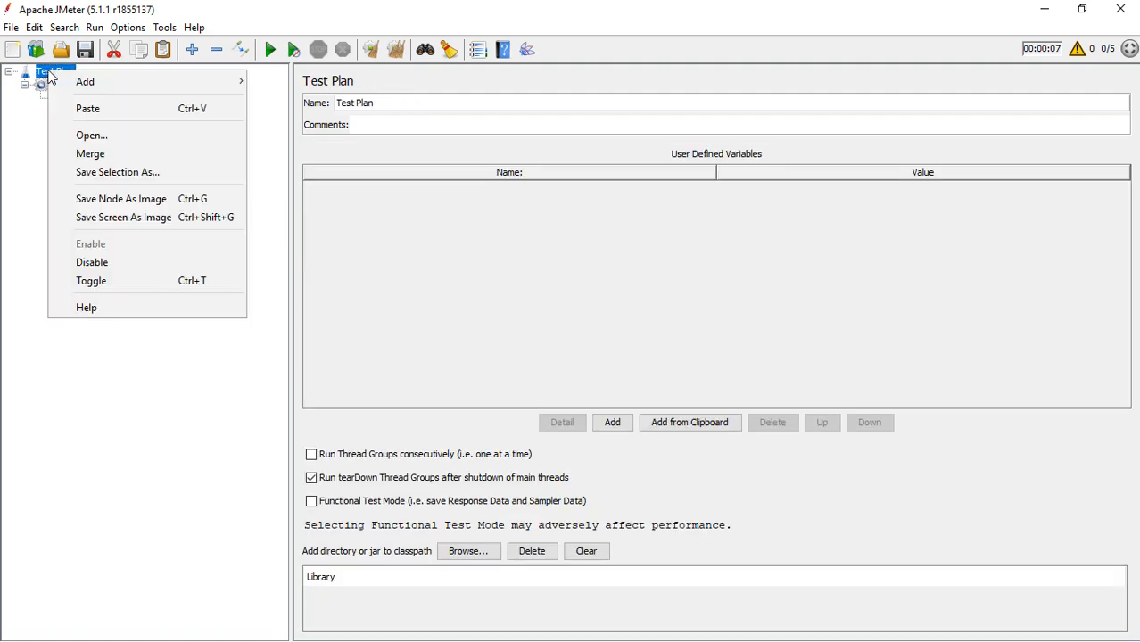
mouse_move(113, 83)
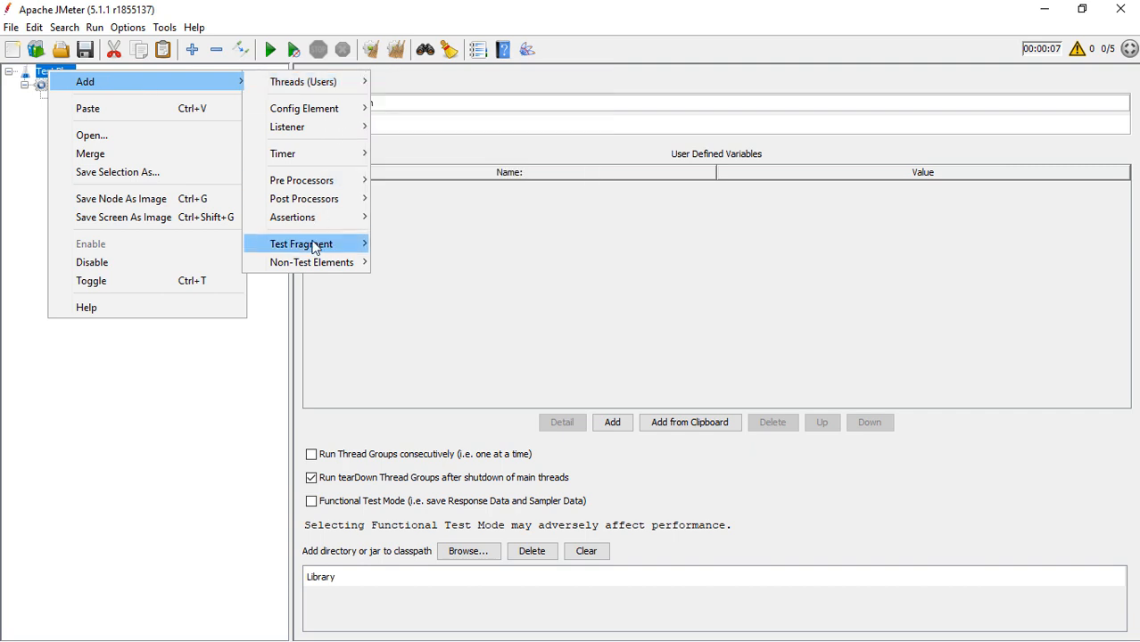
mouse_move(314, 267)
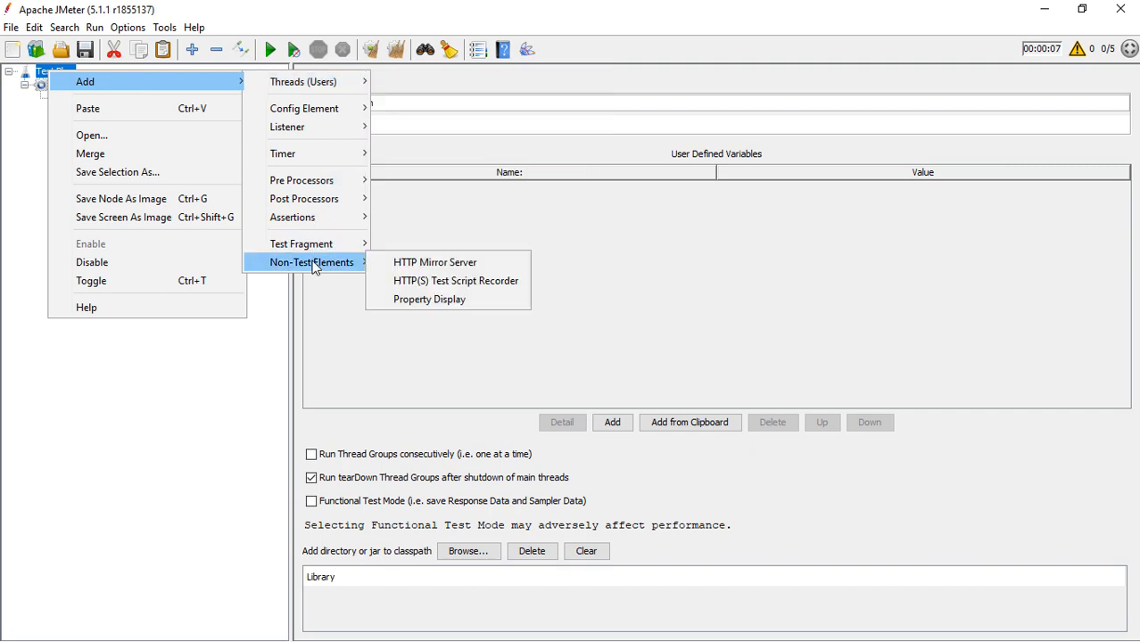
left_click(437, 281)
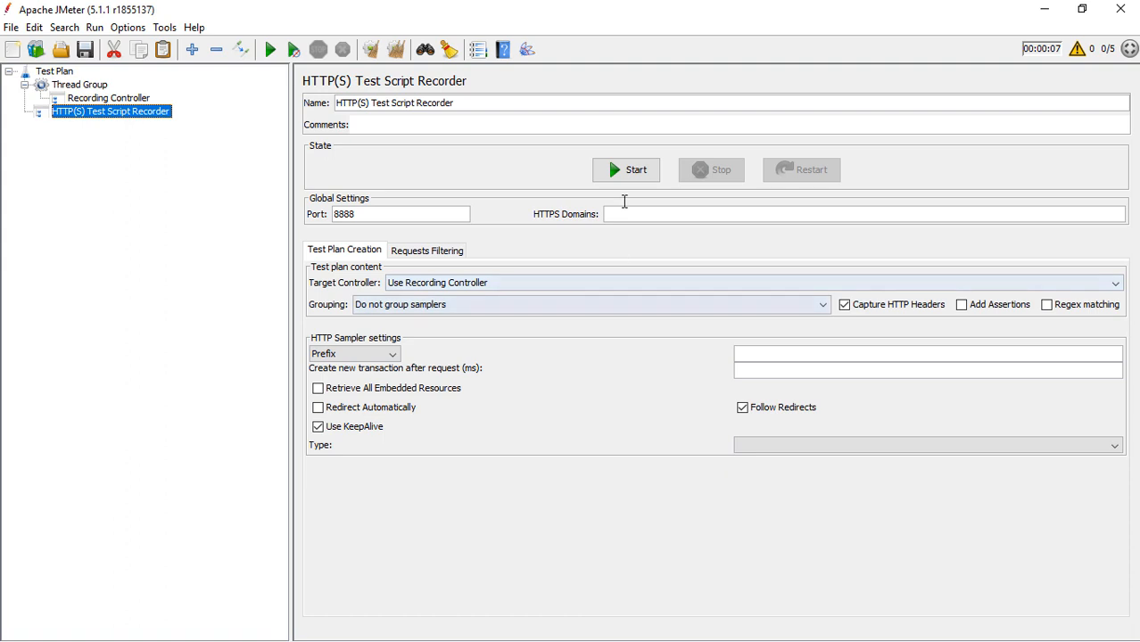
Start the HTTP(S) Test Script Recorder and acknowledge the root CA certificate notice
double_click(387, 216)
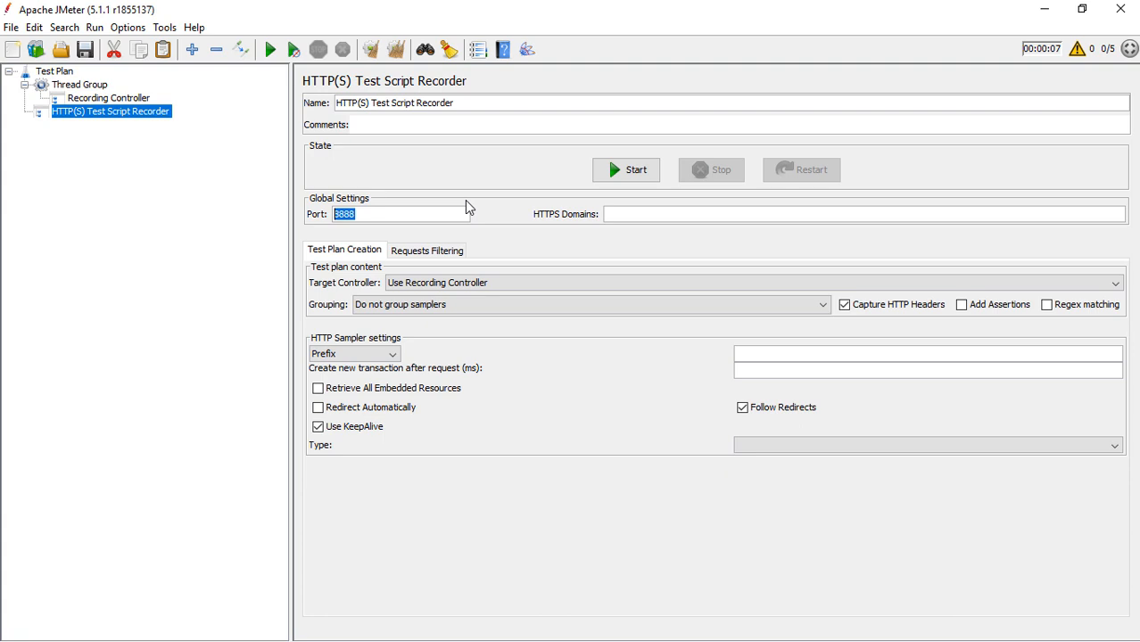
left_click(631, 174)
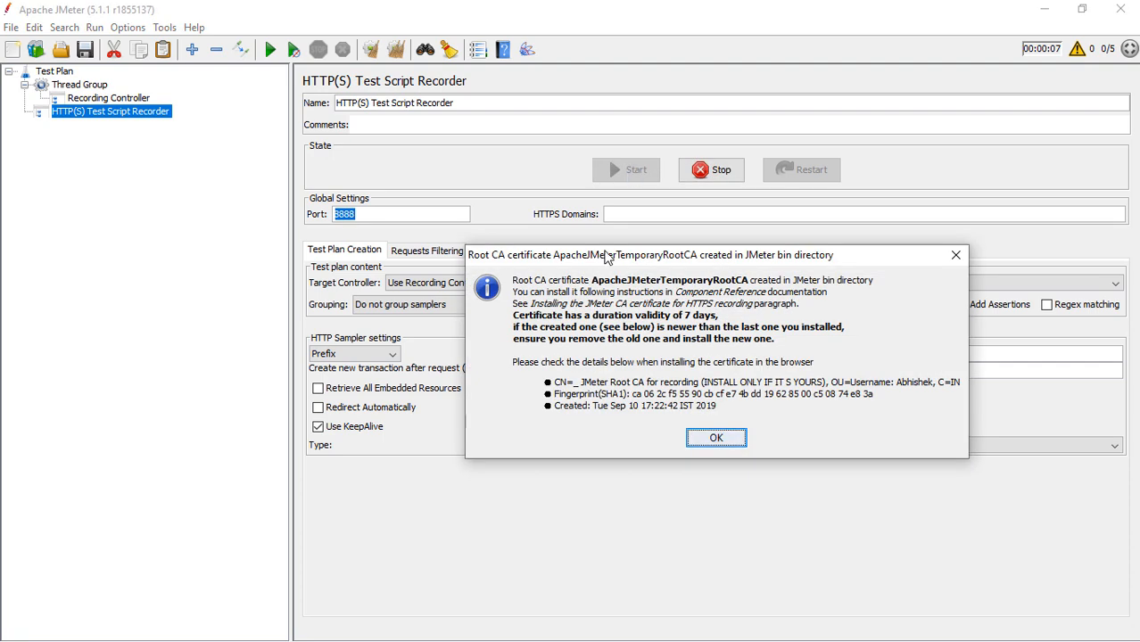
left_click_drag(615, 260, 326, 143)
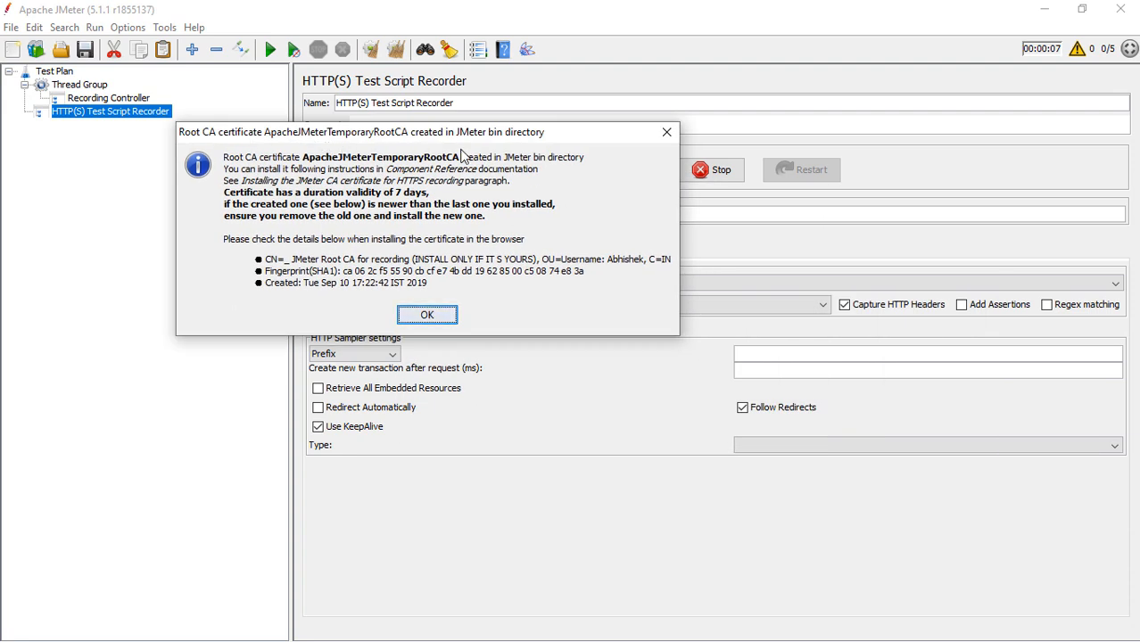
key("Return")
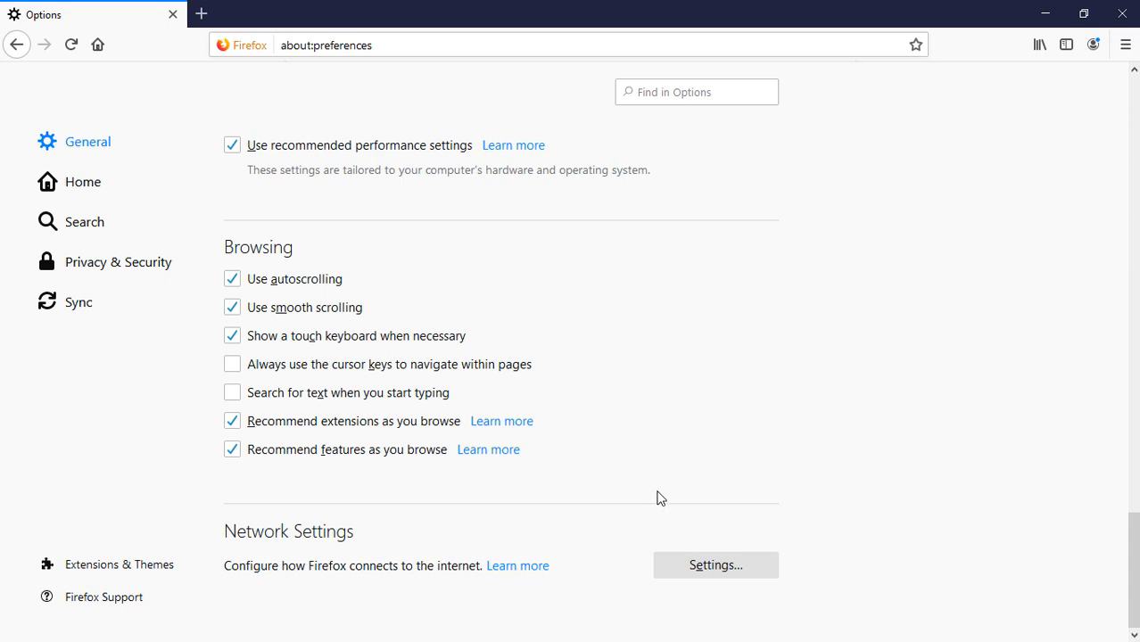
In Firefox's network connection settings, choose manual proxy configuration with HTTP proxy 127.0.0.1 and port 8888
left_click(696, 567)
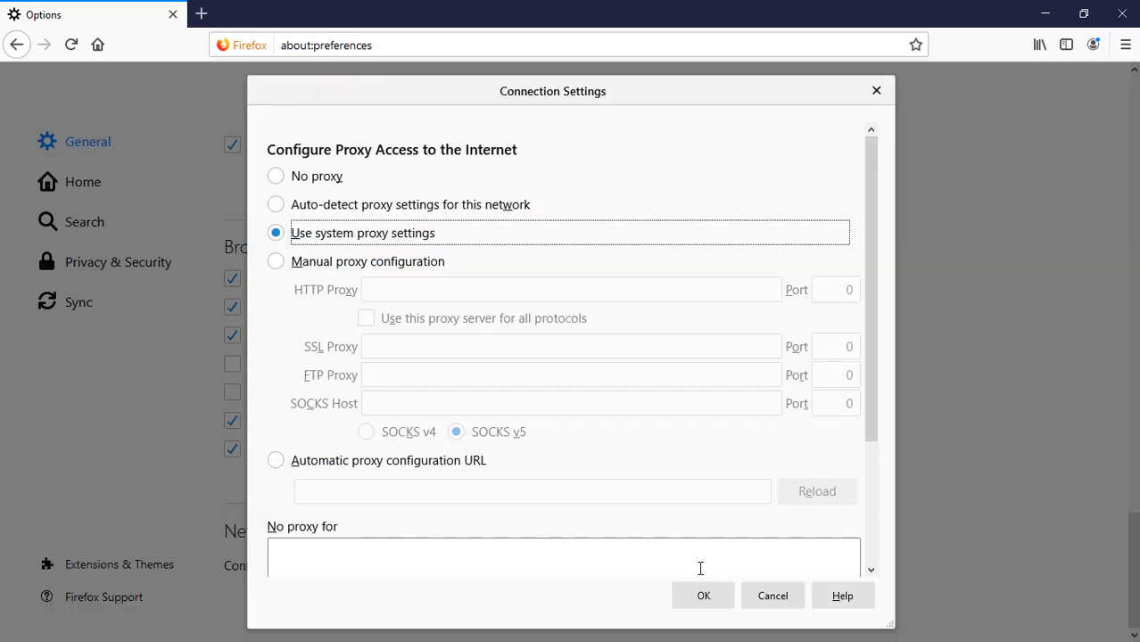
left_click(297, 263)
left_click(433, 289)
type("127.")
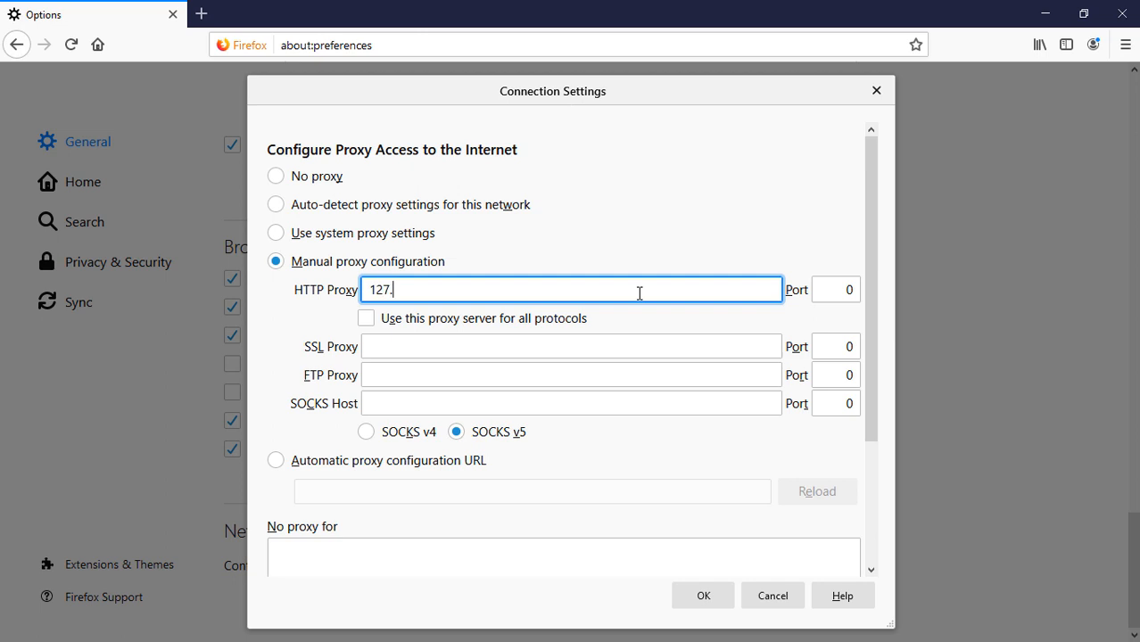
type("0.0.1")
key("Tab")
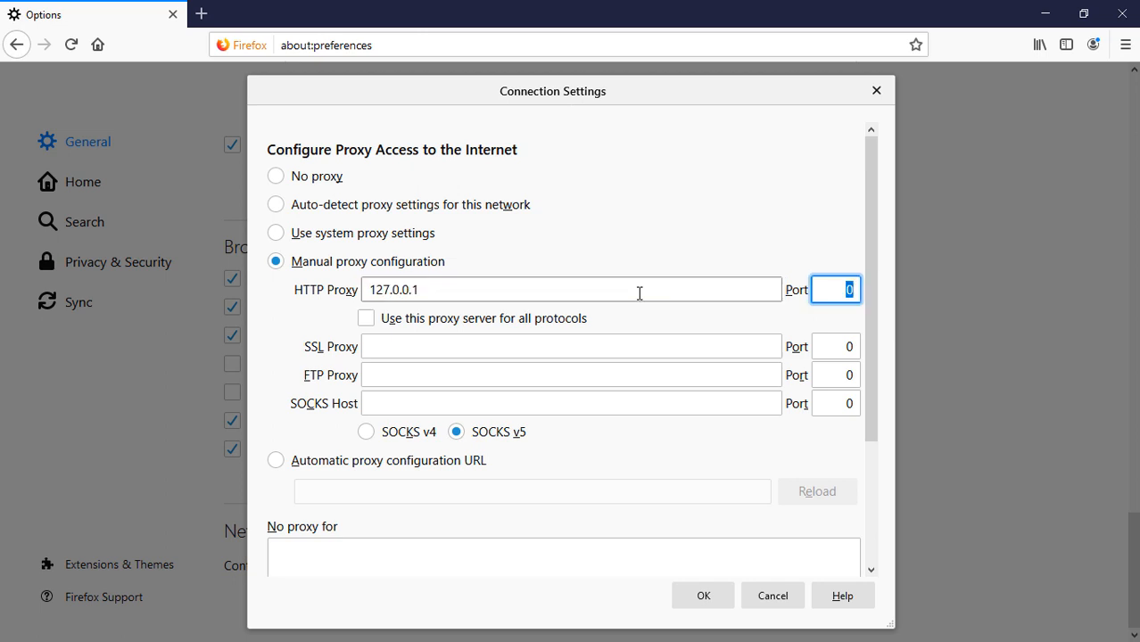
type("8888")
Use the HTTP proxy server for all protocols and save the connection settings
left_click(366, 319)
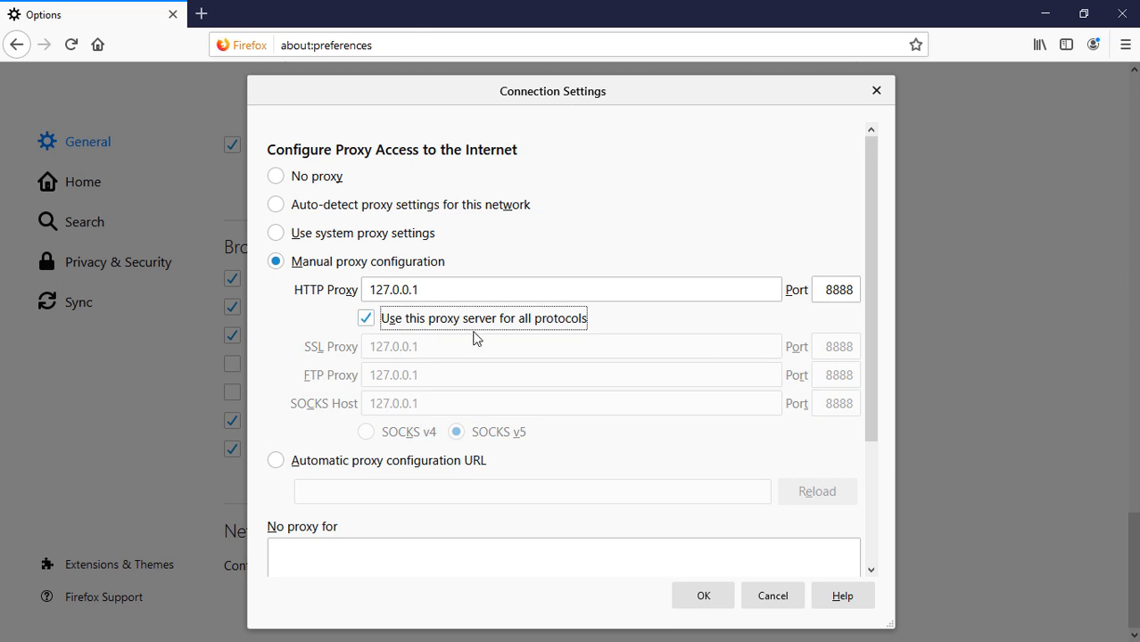
left_click(366, 323)
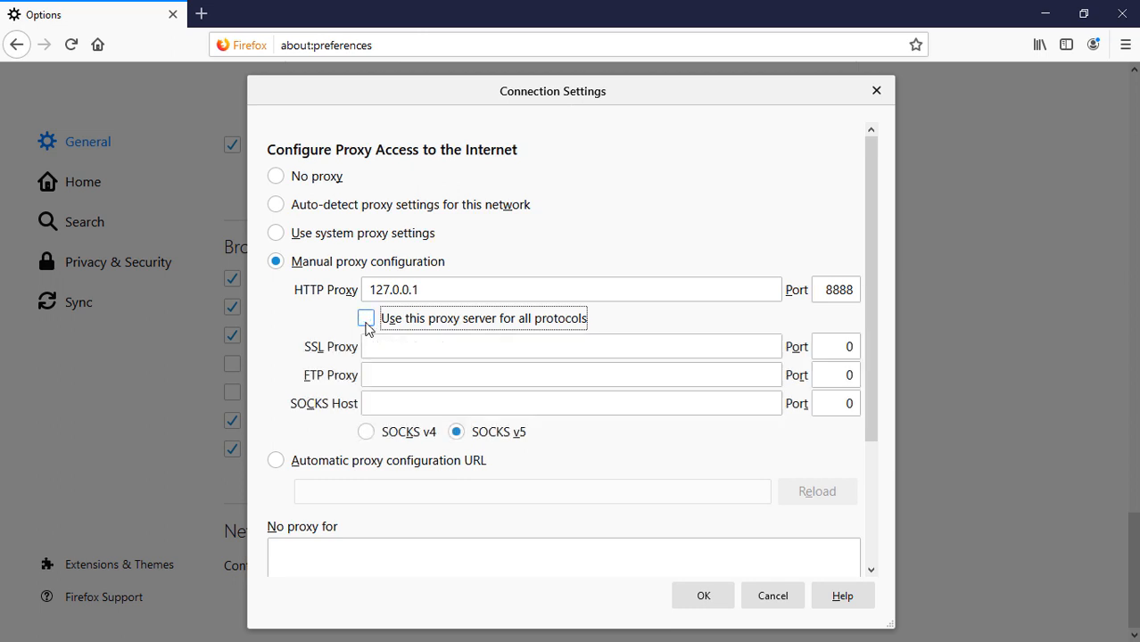
left_click(366, 323)
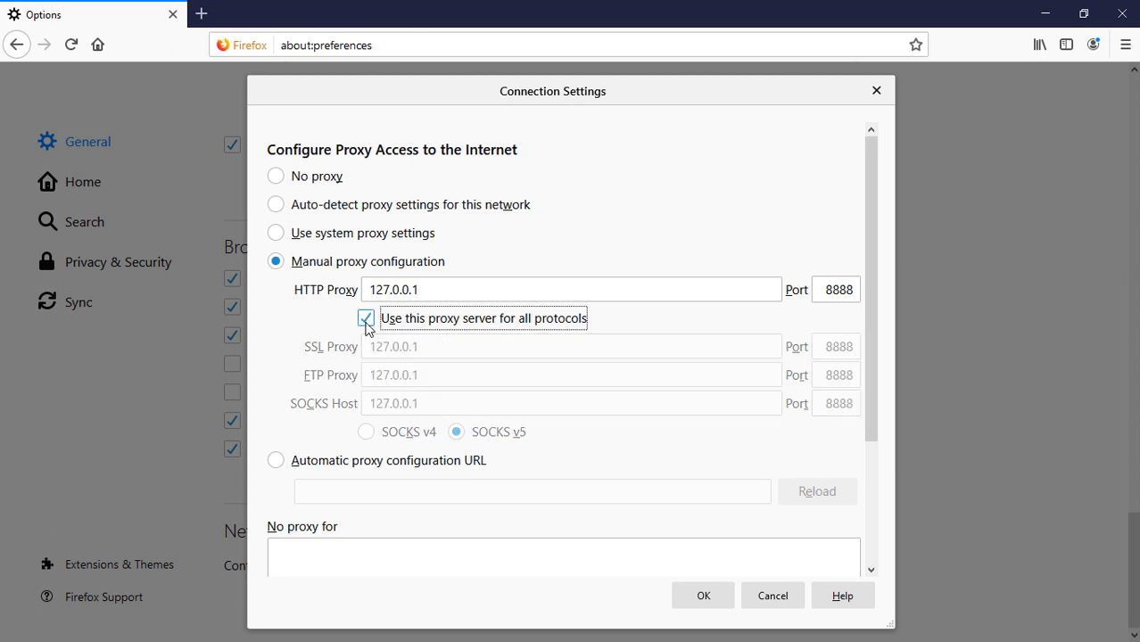
left_click(704, 596)
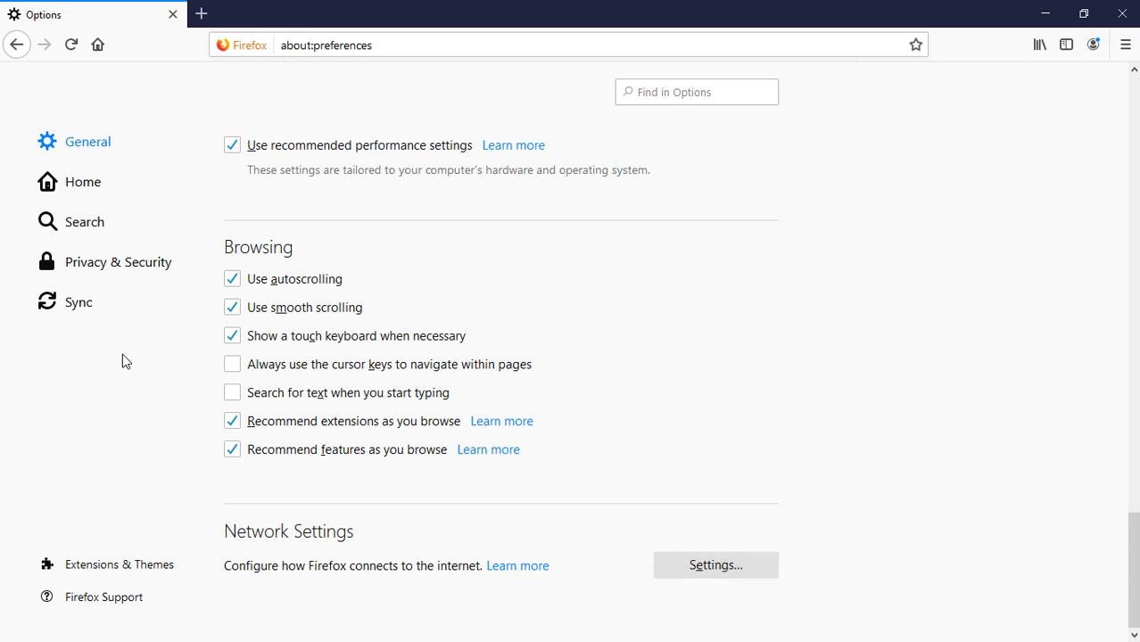
Open the certificate manager from the Privacy & Security options and start importing a certificate authority file
left_click(88, 263)
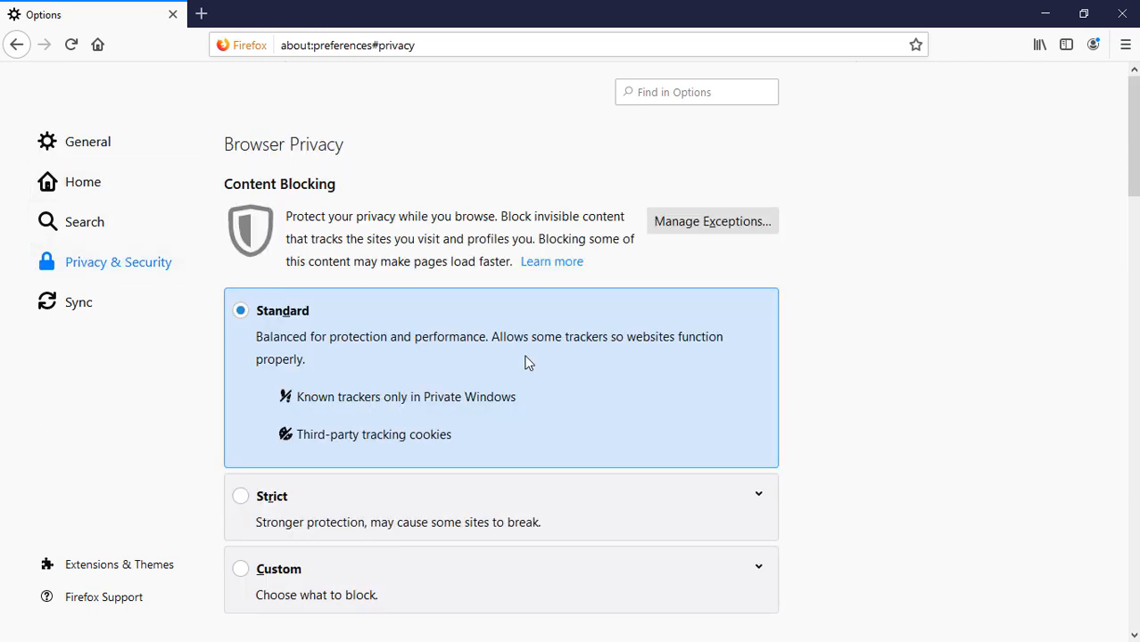
scroll(518, 347, "down", 5)
scroll(527, 382, "down", 15)
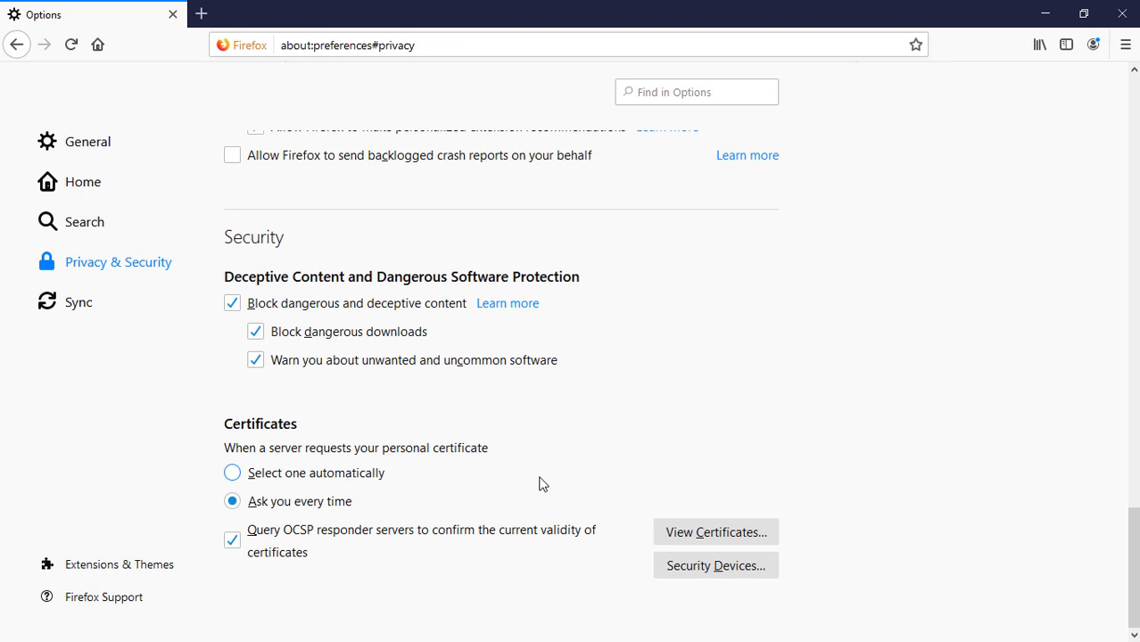
left_click(698, 536)
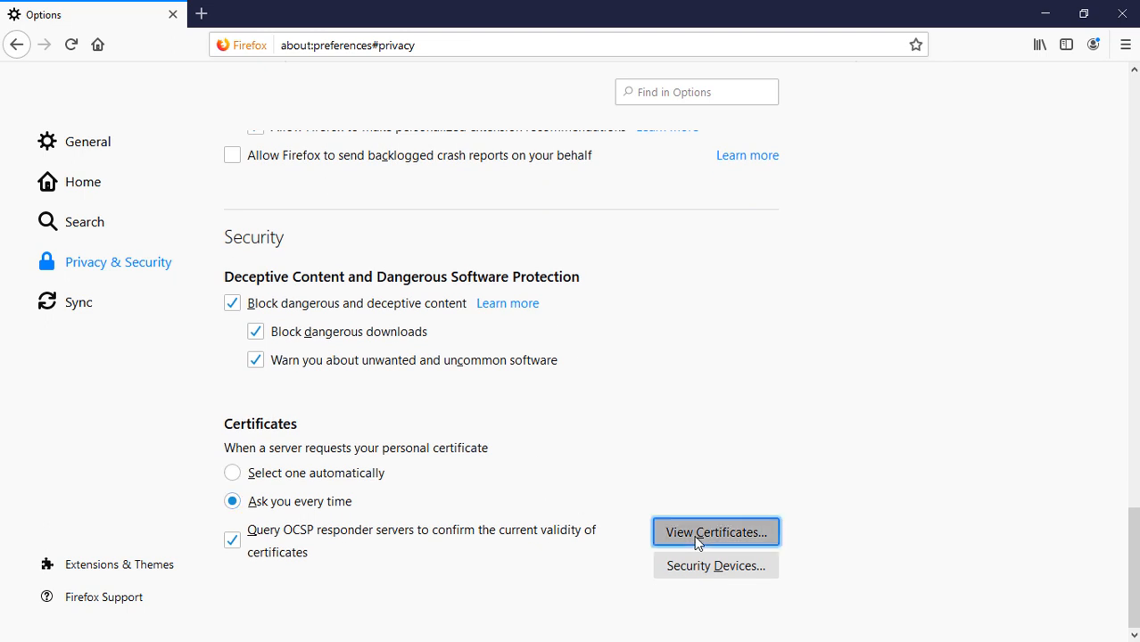
left_click(538, 508)
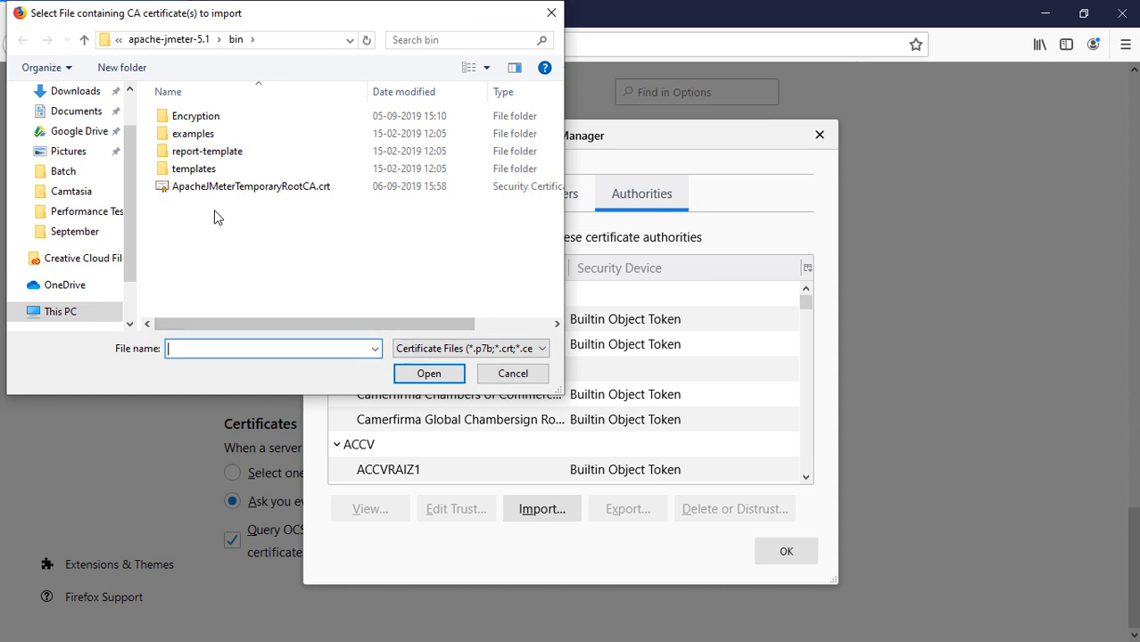
Browse the A: drive to Batch > JMeter Free Videos > JMeter 5.1.1 > bin and open ApacheJMeterTemporaryRootCA.crt for import
left_click(117, 41)
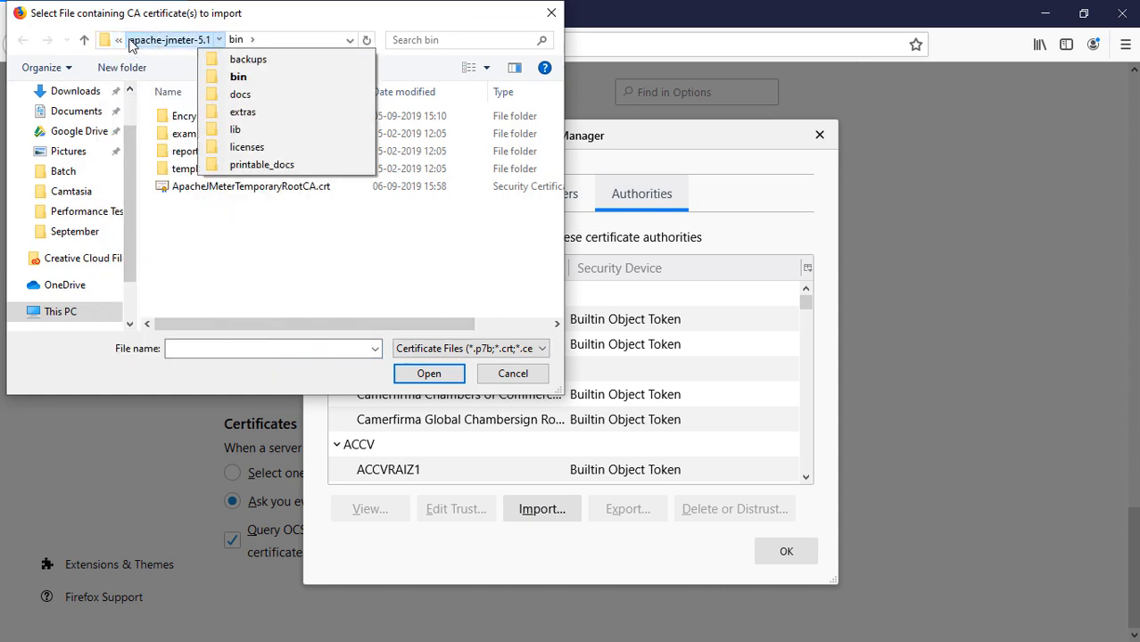
left_click(122, 45)
left_click(123, 45)
left_click(132, 94)
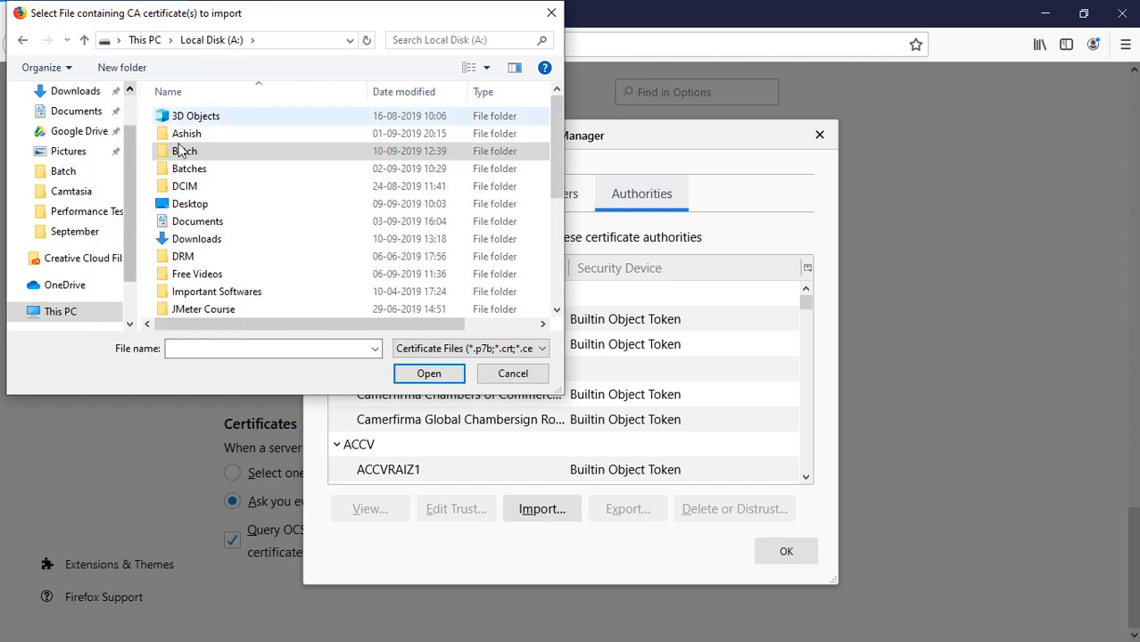
double_click(187, 154)
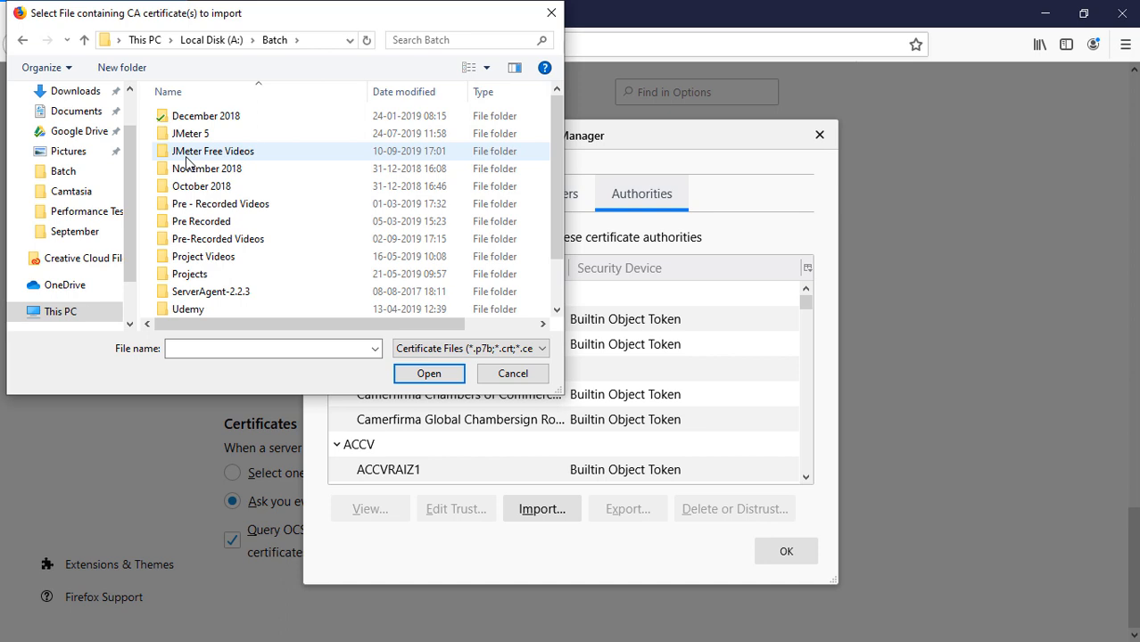
double_click(186, 156)
double_click(212, 109)
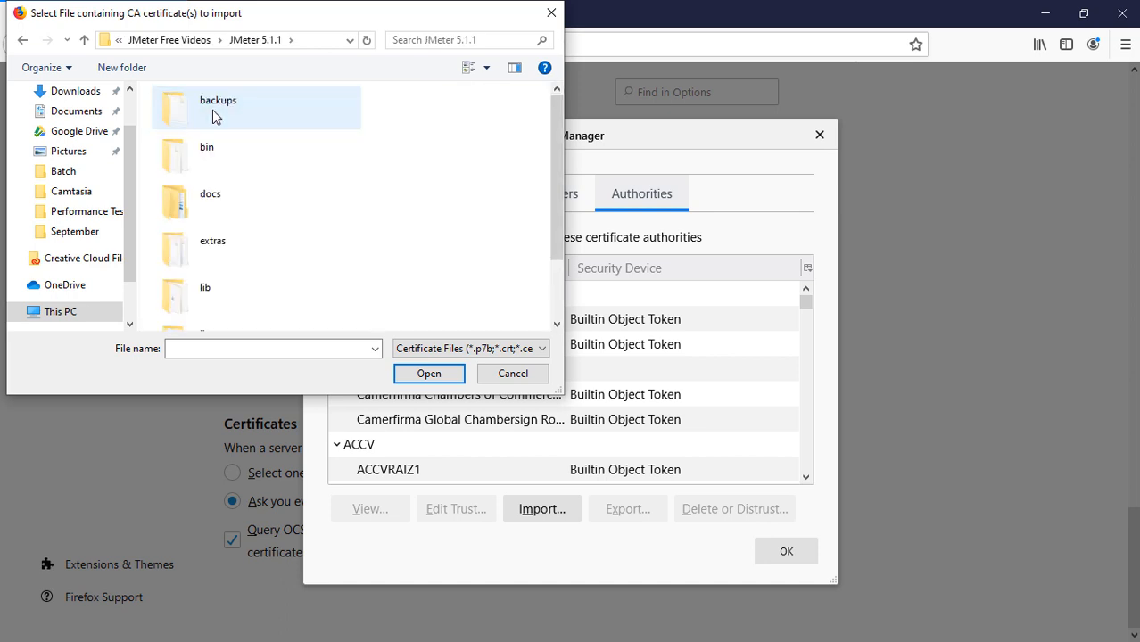
double_click(215, 136)
left_click(239, 242)
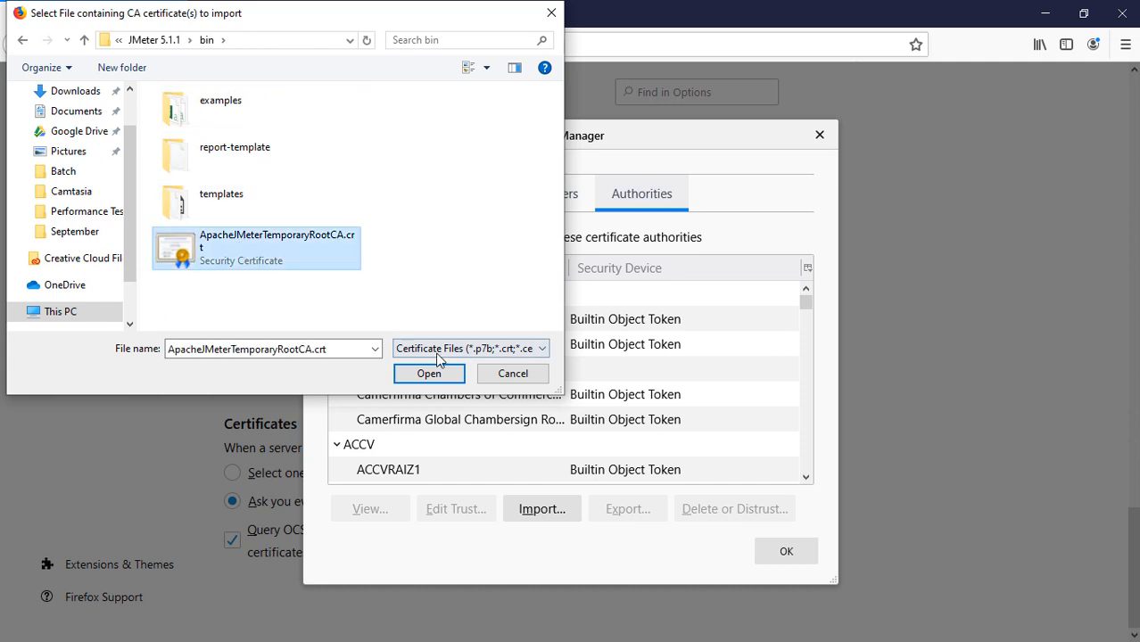
left_click(448, 379)
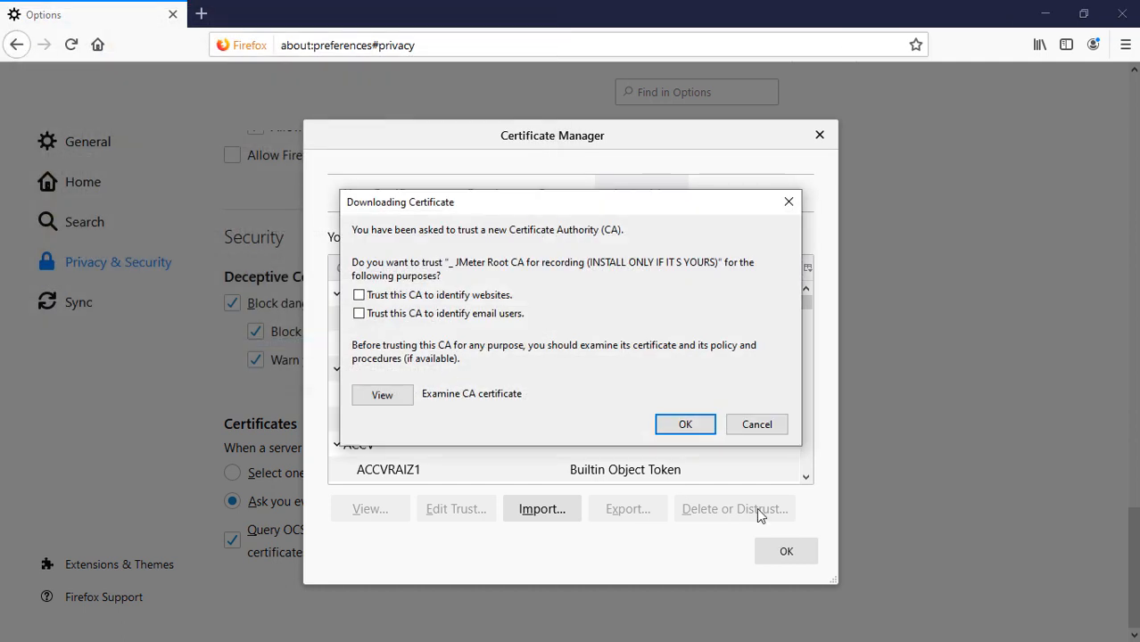
Trust the JMeter root CA to identify websites and email users, confirm the import, and close the certificate manager
left_click(359, 295)
left_click(361, 315)
left_click(671, 426)
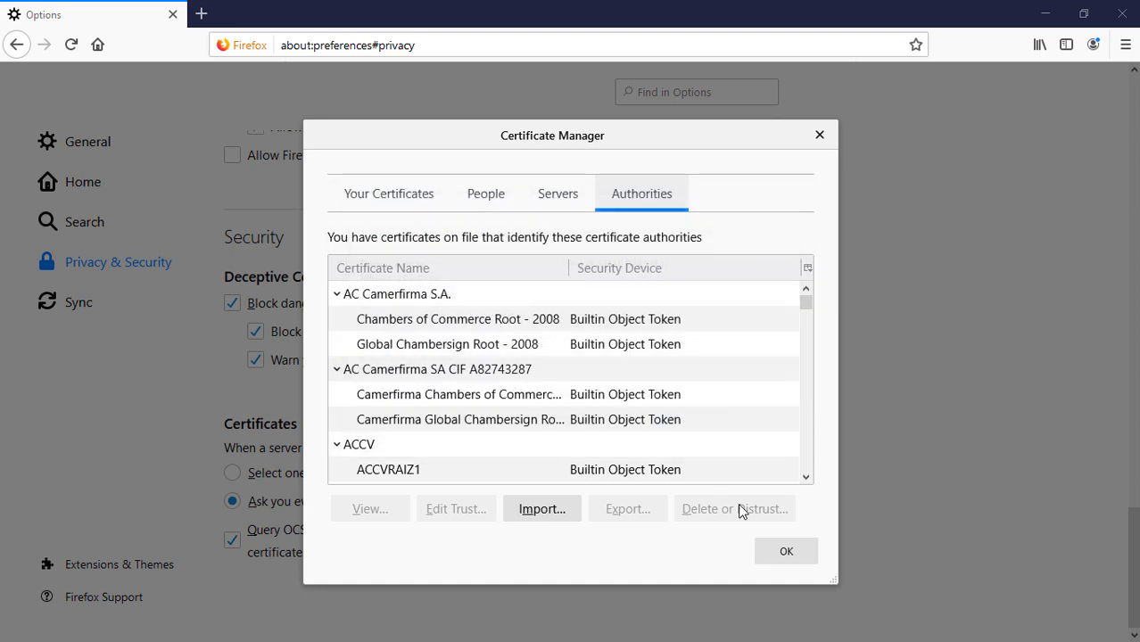
left_click(786, 552)
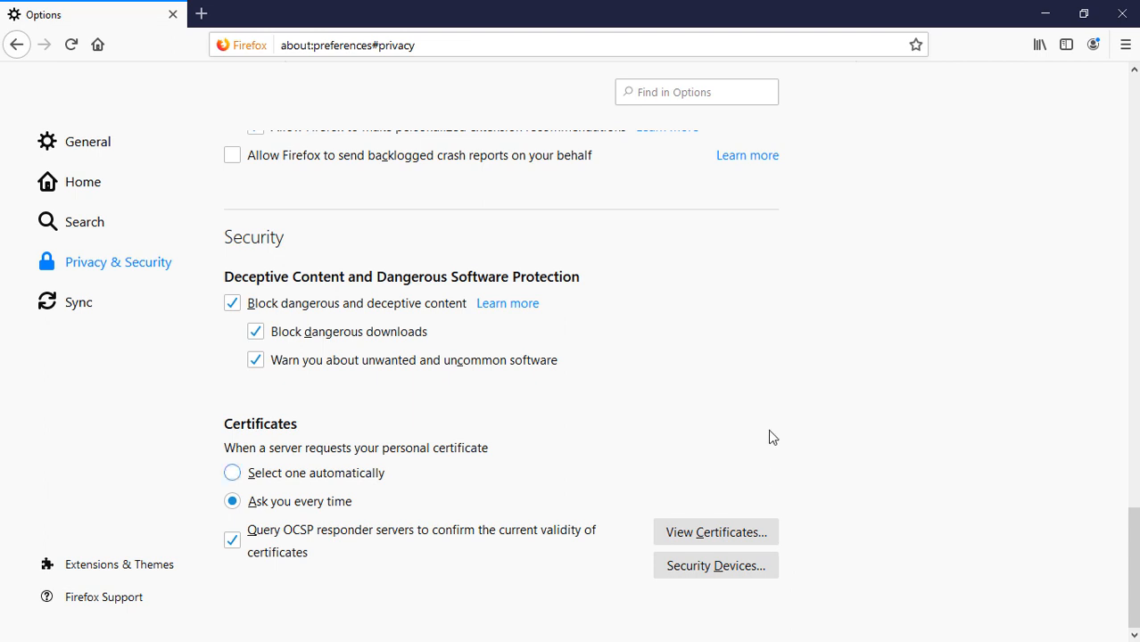
Load google.com in the browser through the recording proxy
left_click(440, 41)
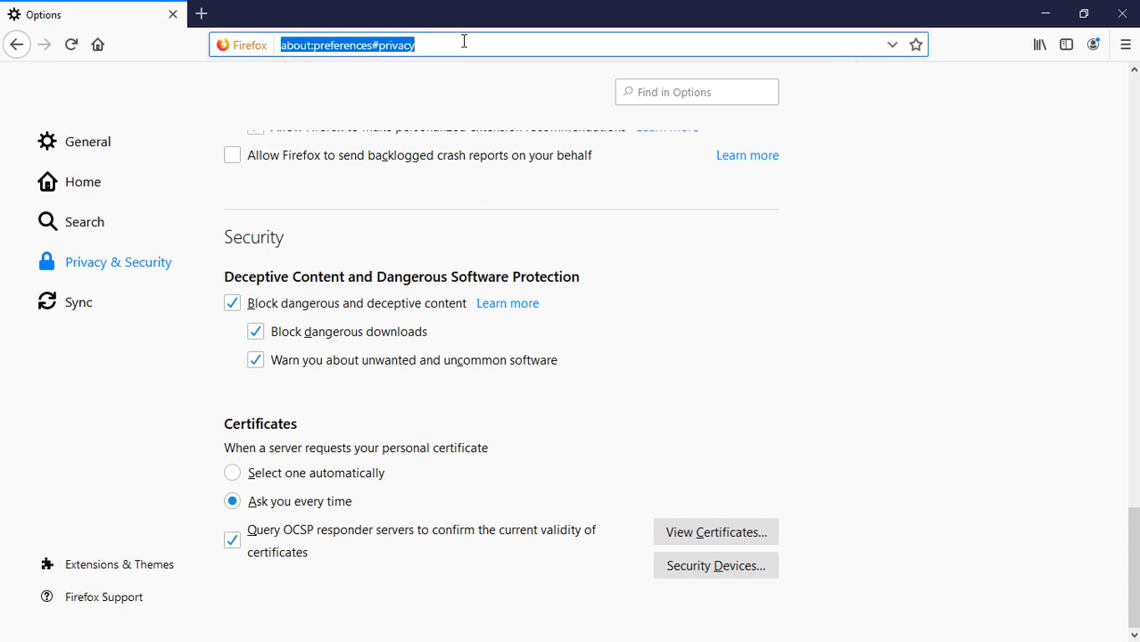
type("google")
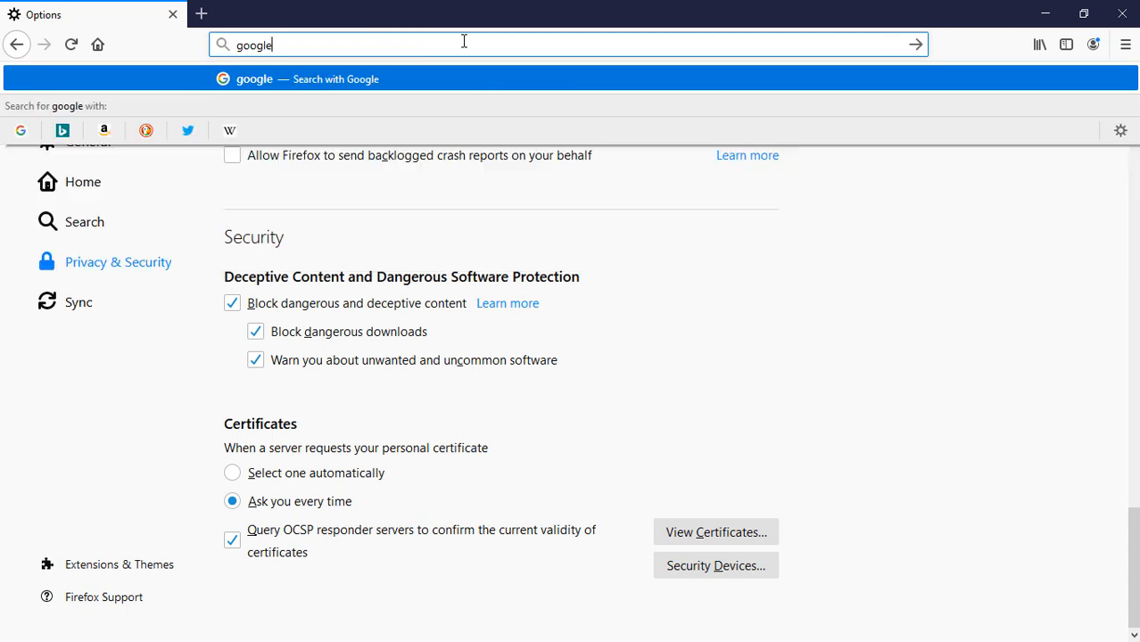
type(".com")
key("Return")
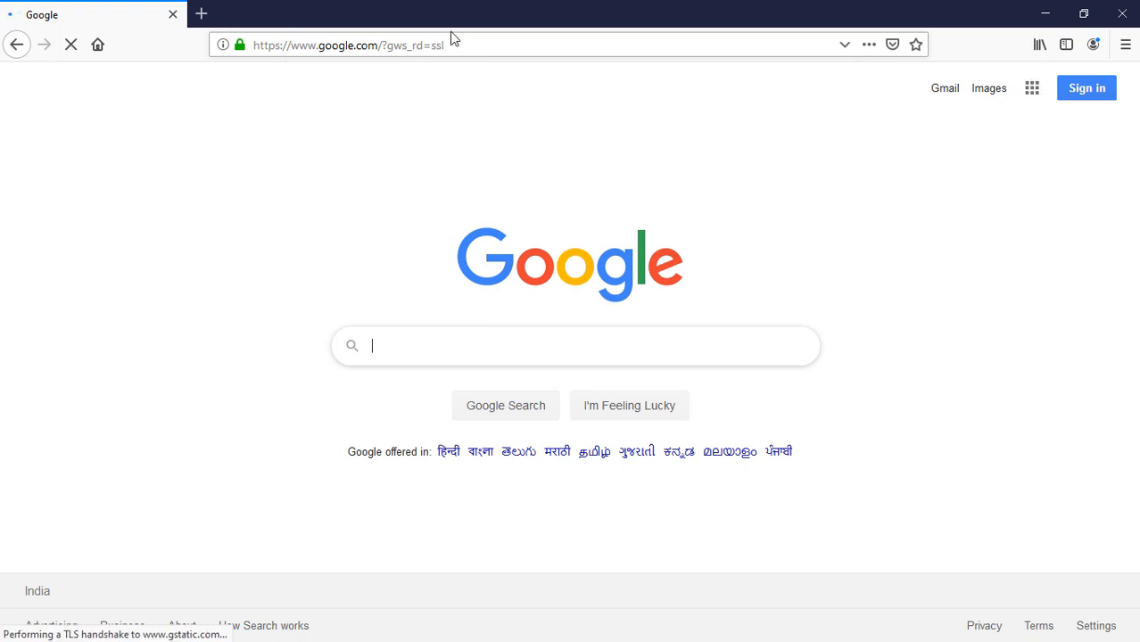
Switch to JMeter, expand the Recording Controller, and examine the protocol, server and port of the first three recorded requests
left_click(1047, 13)
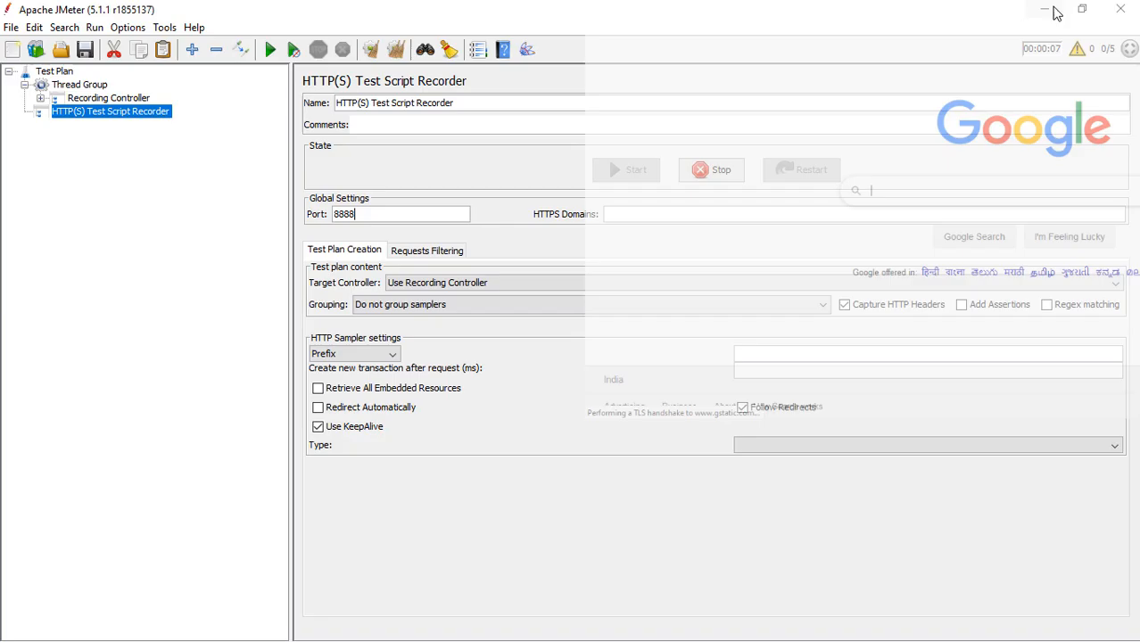
left_click(40, 98)
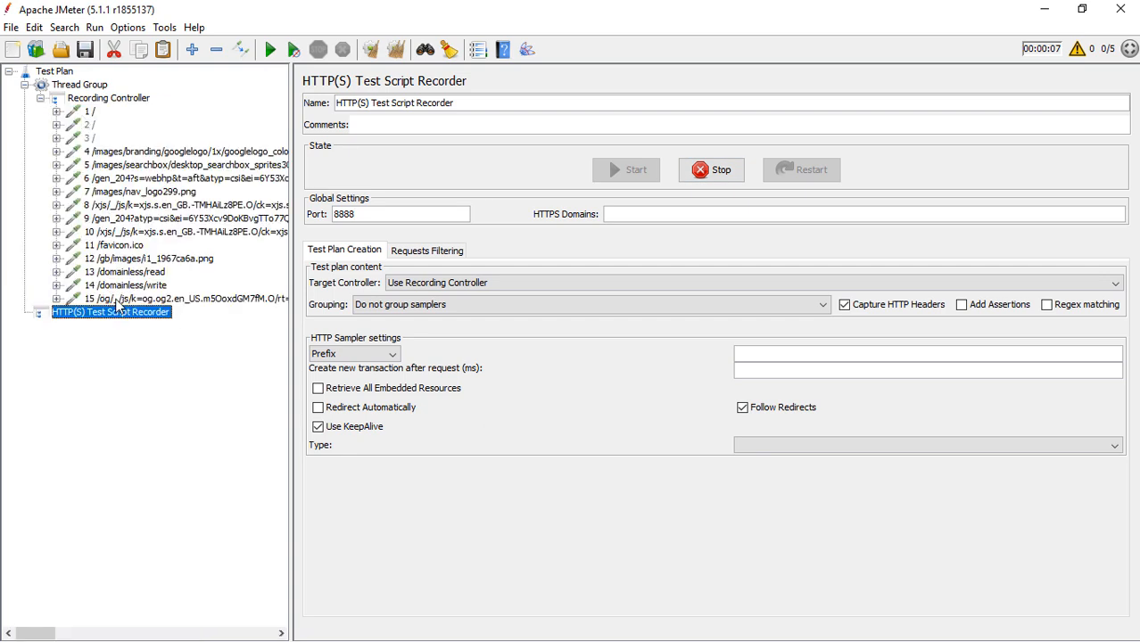
left_click(89, 112)
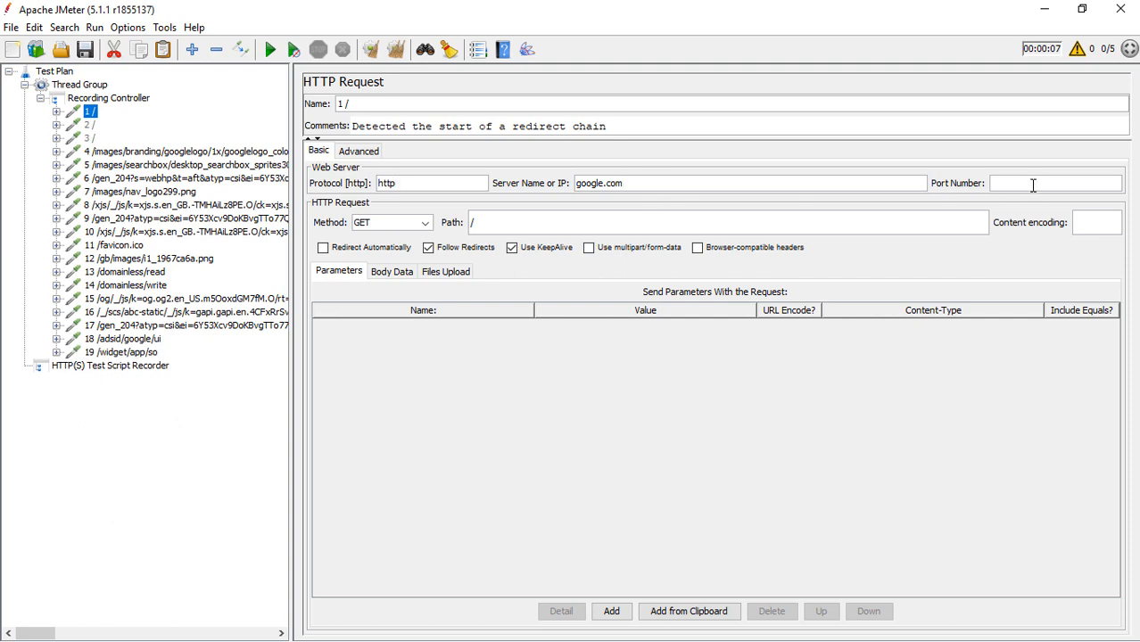
left_click(87, 127)
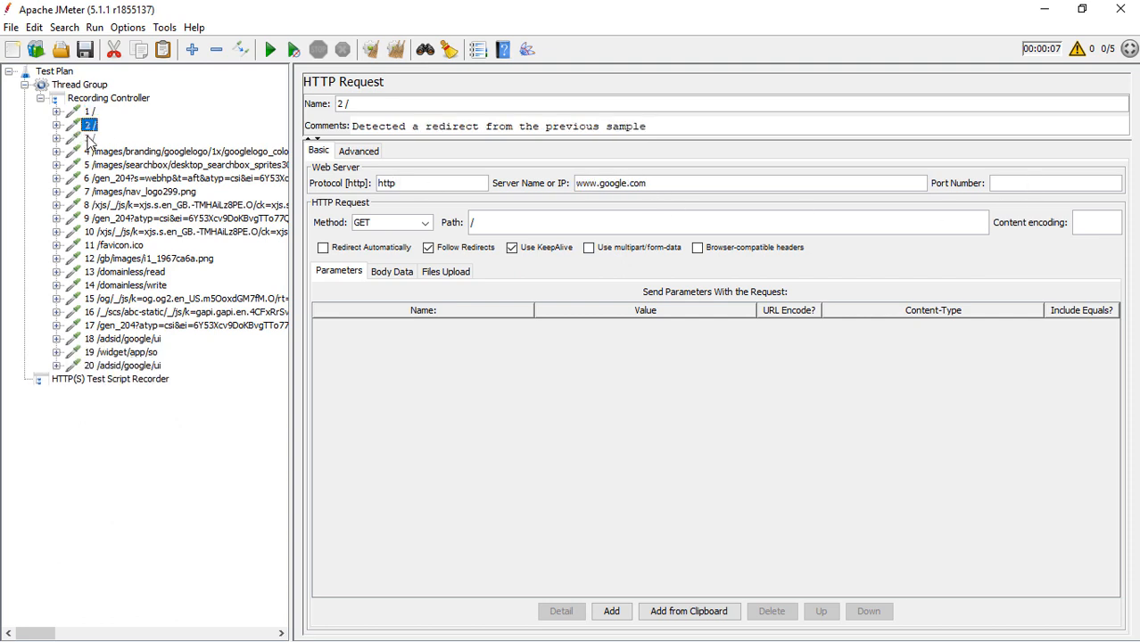
left_click(88, 138)
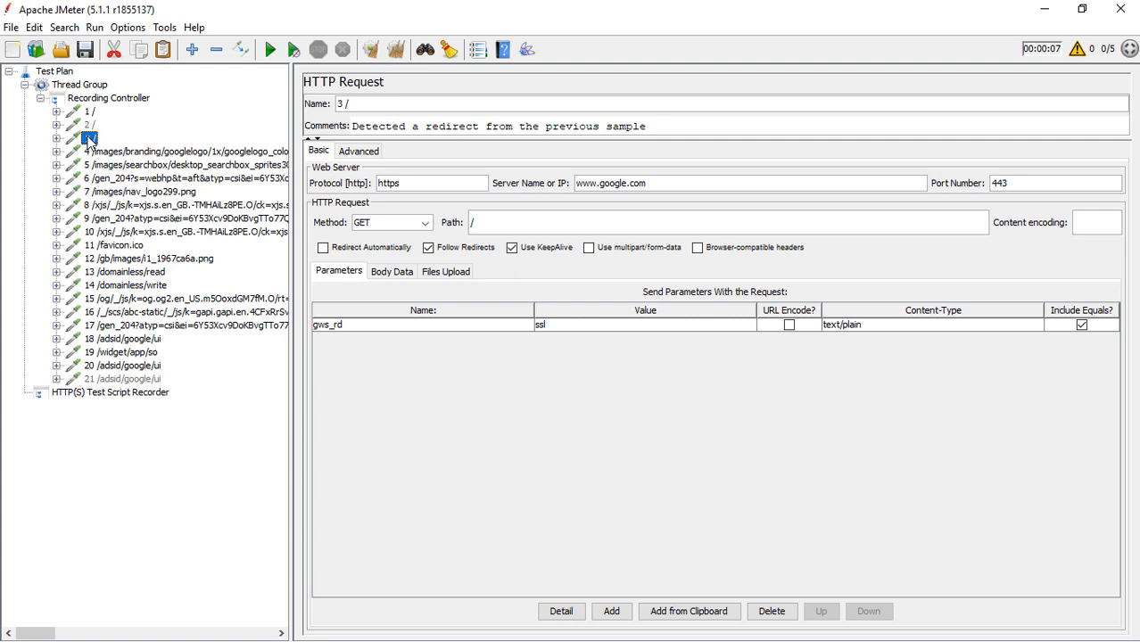
left_click(89, 130)
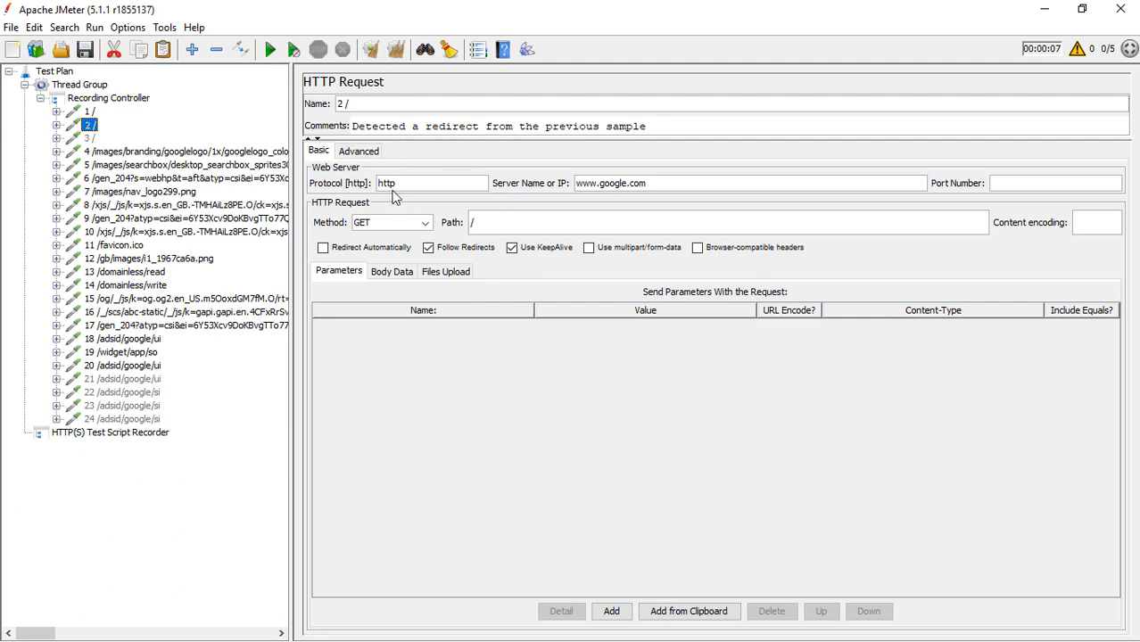
left_click(89, 139)
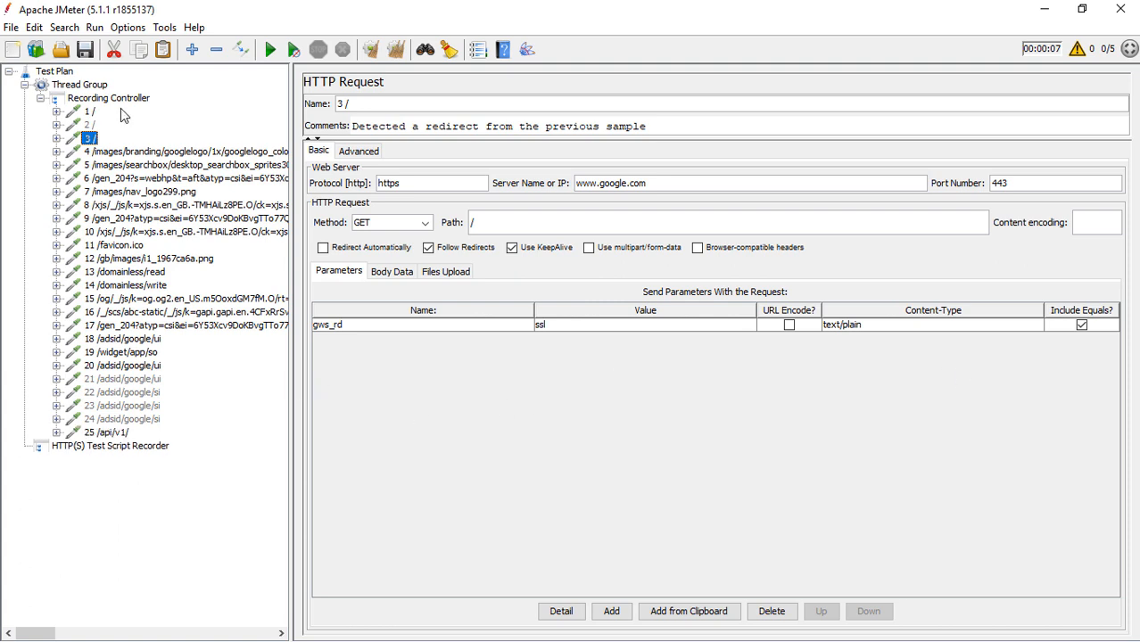
Switch to Firefox and remove the ?gws_rd=ssl query string from the Google page address without reloading
left_click(1043, 12)
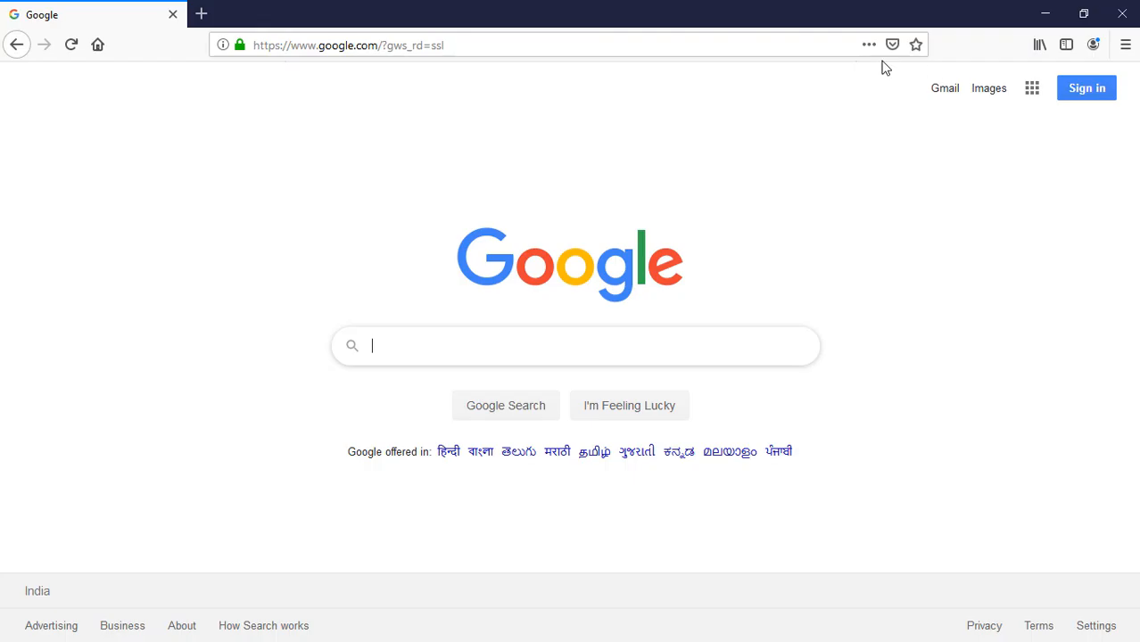
left_click(595, 43)
left_click(571, 42)
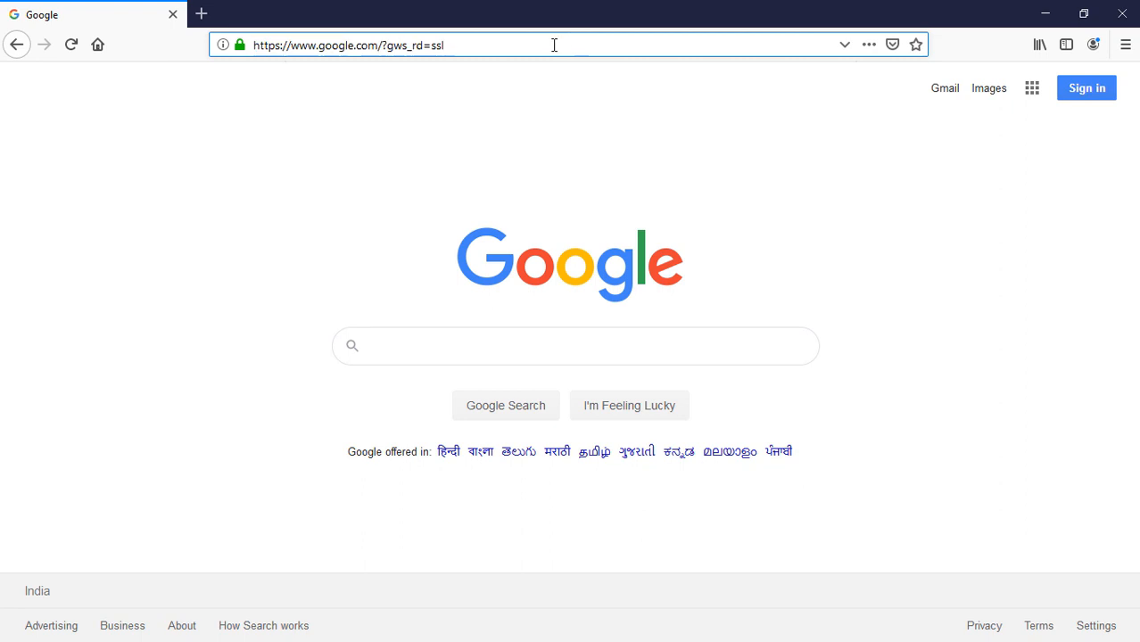
left_click_drag(393, 45, 498, 36)
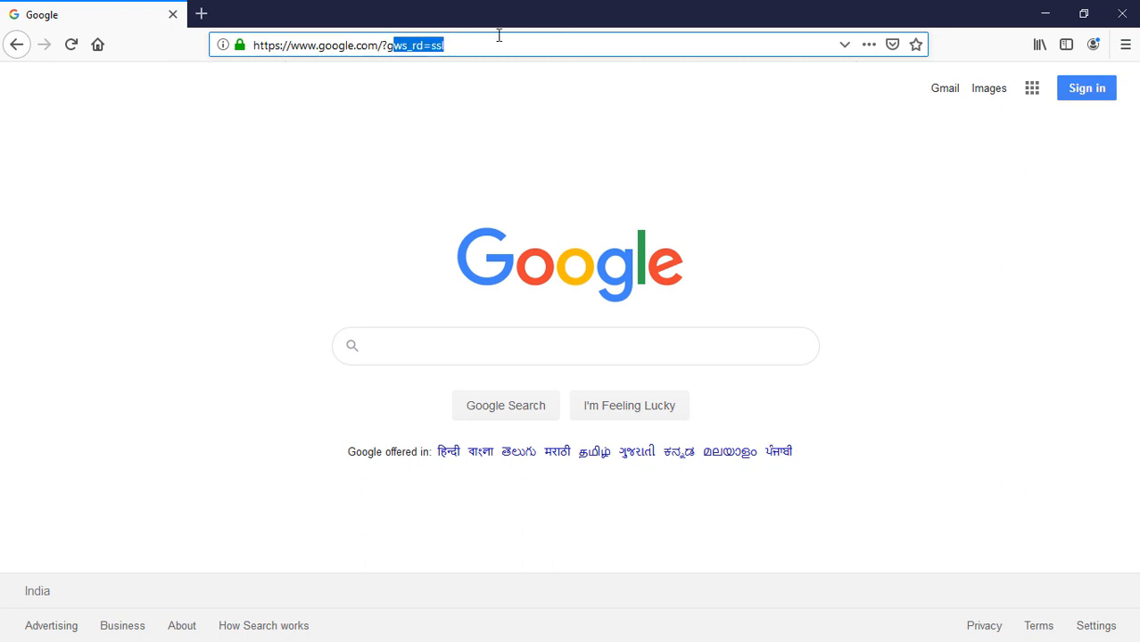
key("BackSpace")
key("BackSpace")
key("BackSpace")
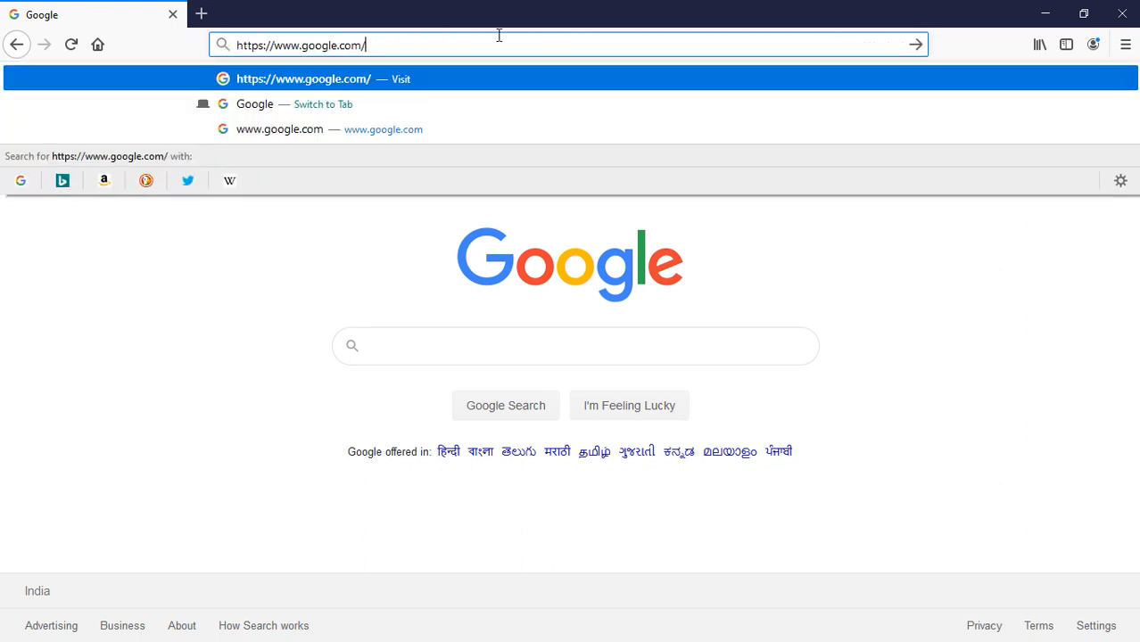
Search Google for "jmeter"
left_click(428, 340)
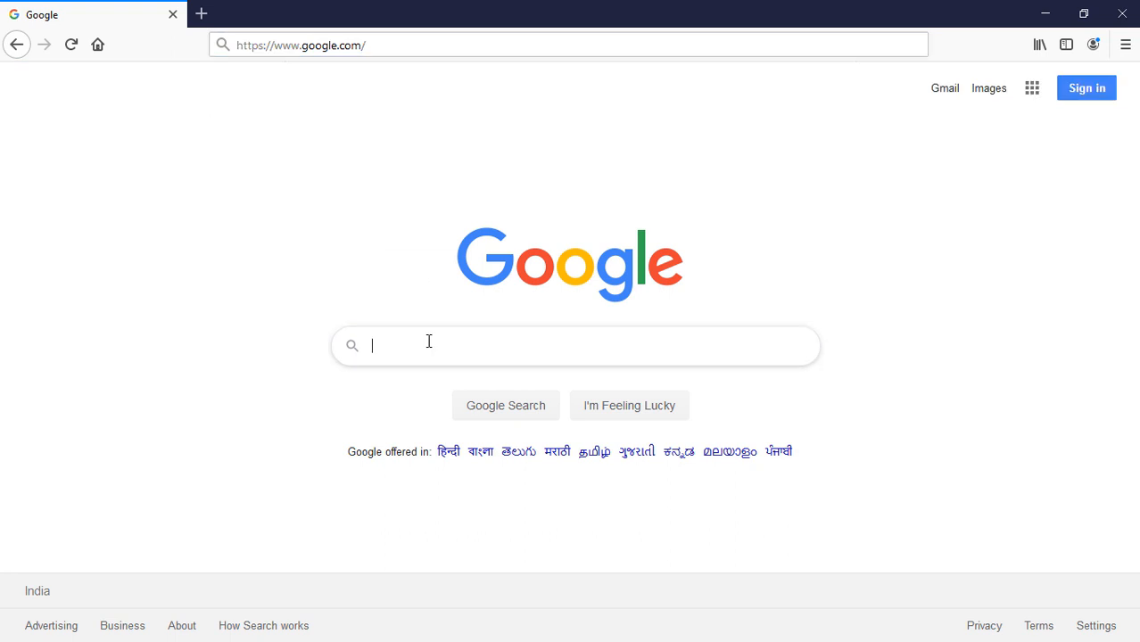
type("jmeter")
key("Return")
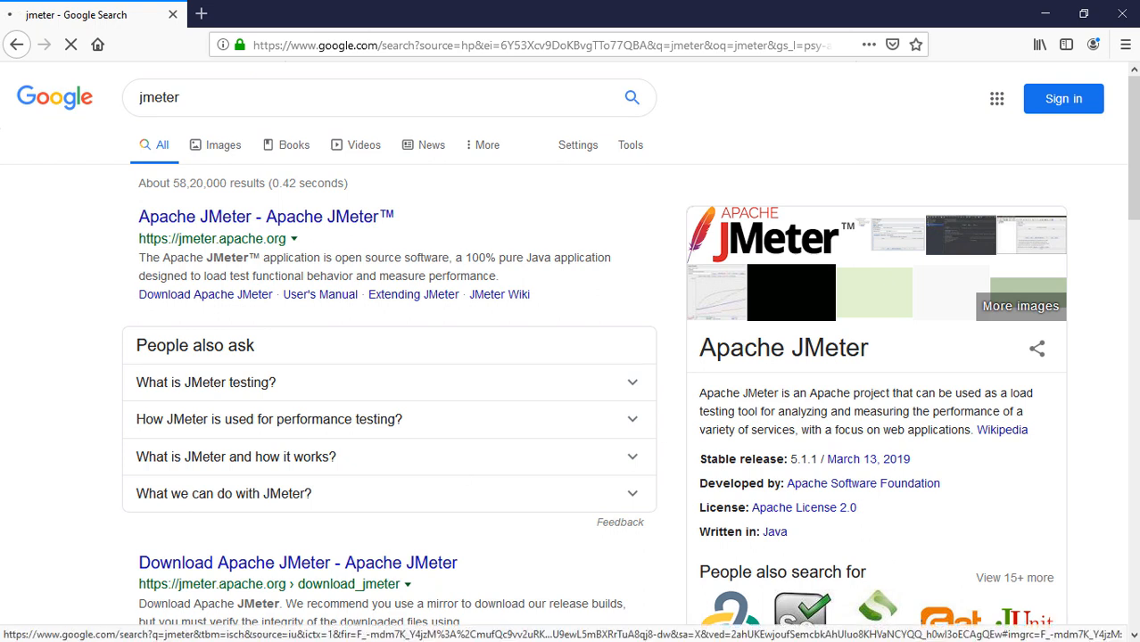
Switch to JMeter and examine the q parameter of the recorded 40 /search request
key("alt+Tab")
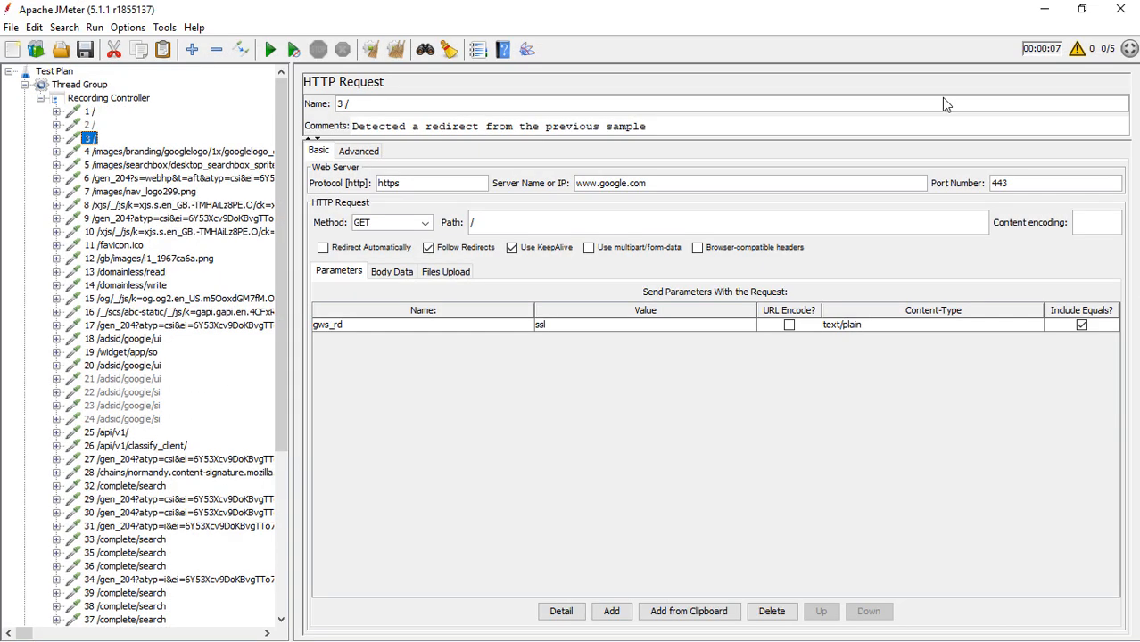
scroll(103, 580, "down", 8)
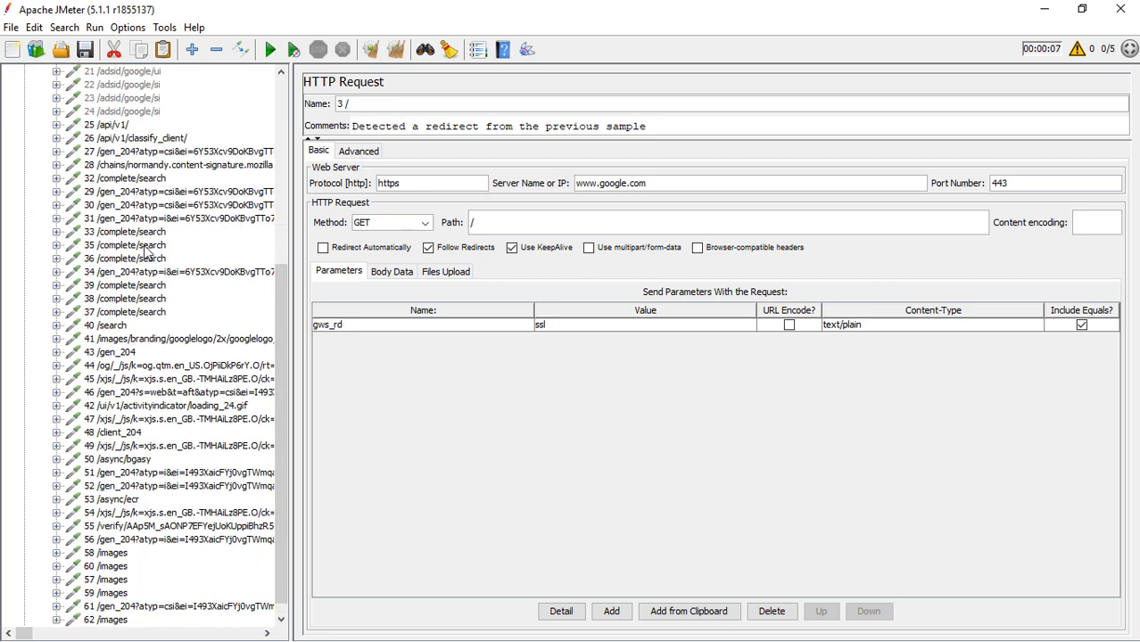
scroll(147, 250, "up", 1)
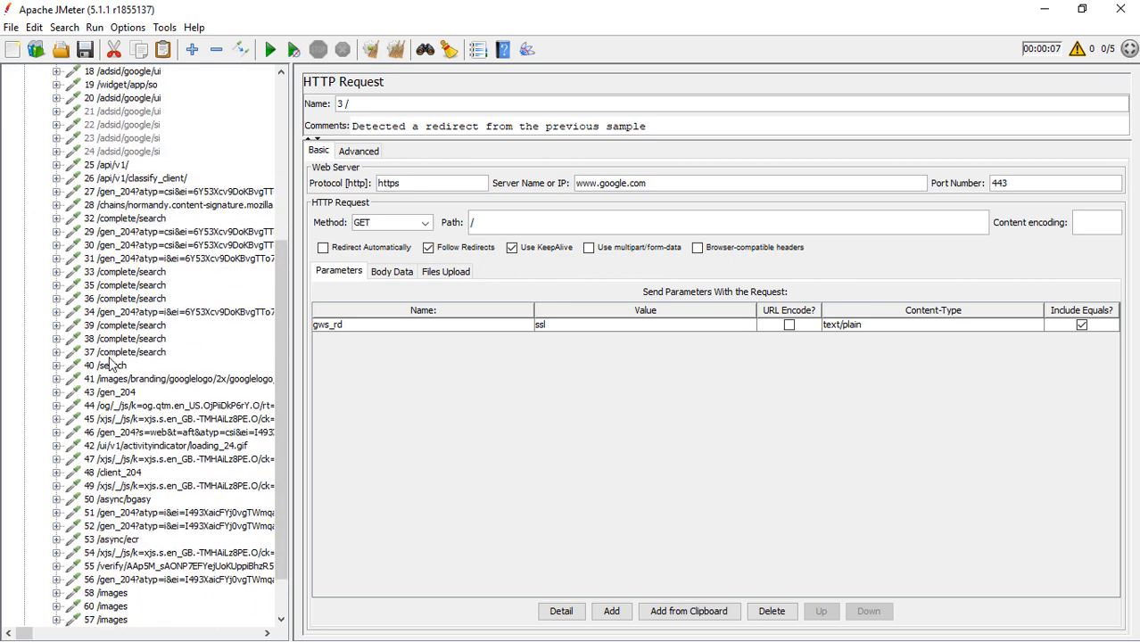
left_click(110, 367)
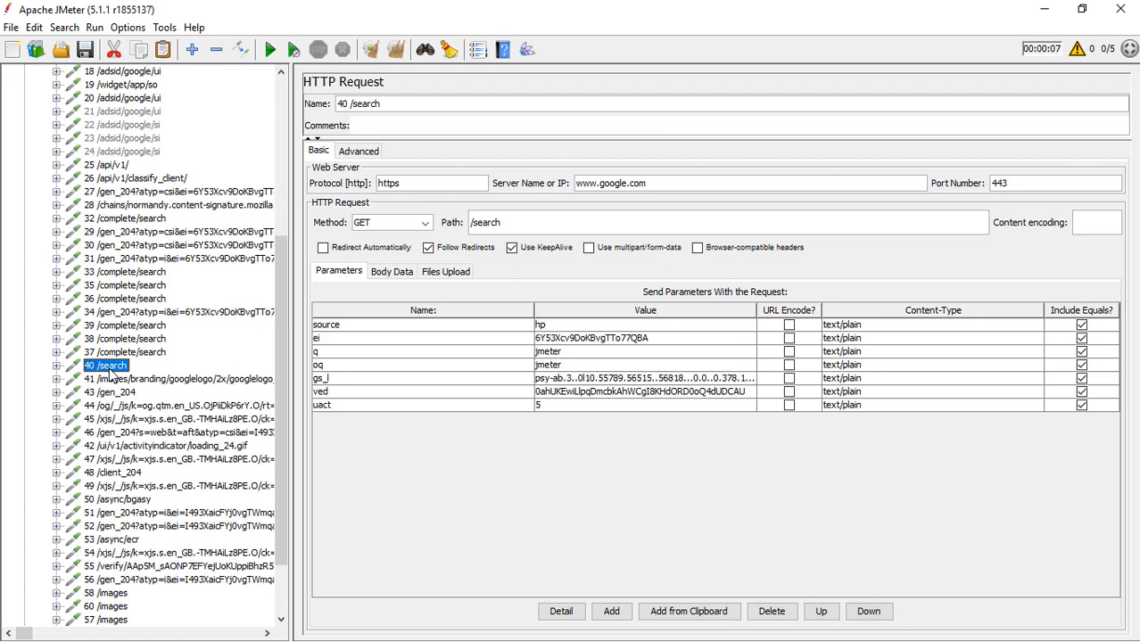
left_click(320, 355)
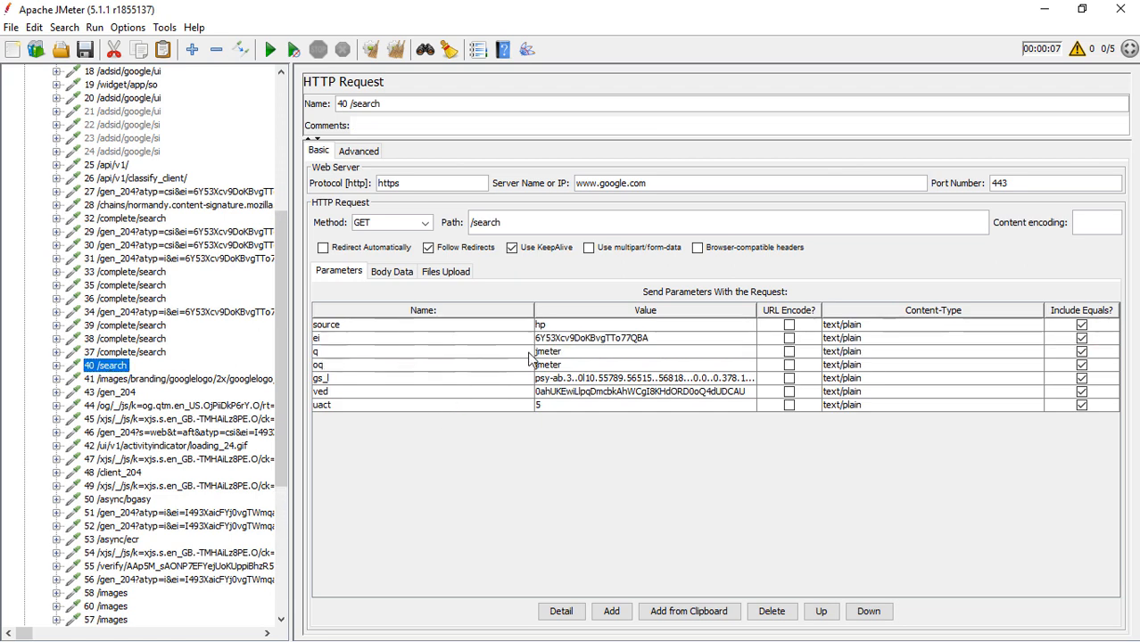
left_click(556, 355)
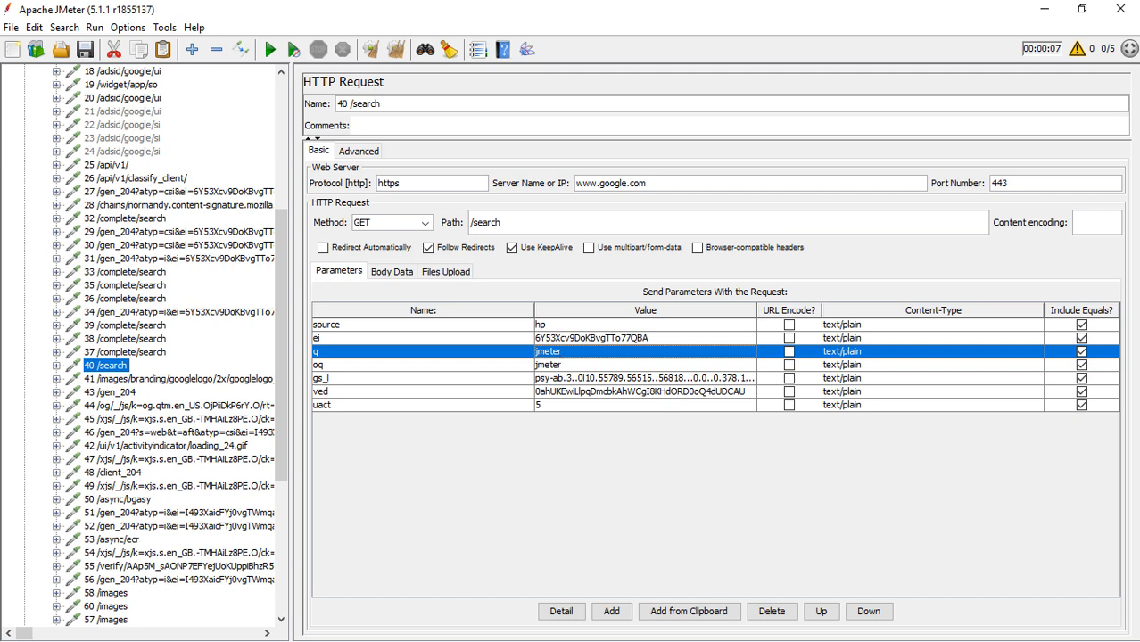
Clear all the recorded samples from the Recording Controller
scroll(64, 255, "up", 7)
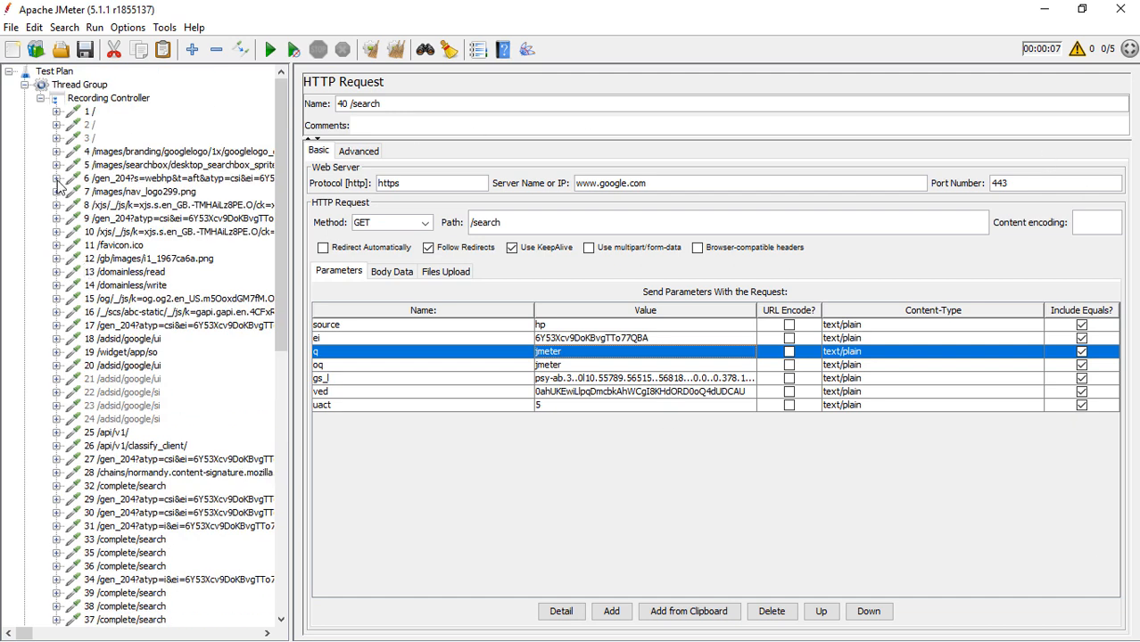
left_click(80, 98)
left_click(359, 145)
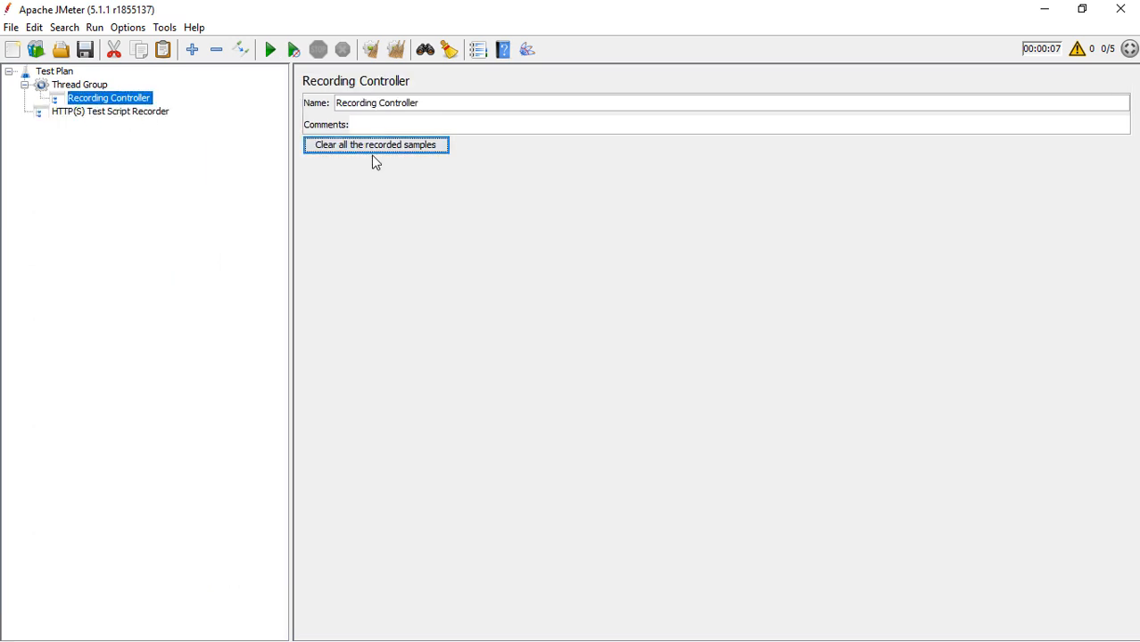
Add the suggested URL exclude patterns to the HTTP(S) Test Script Recorder's request filtering
left_click(58, 114)
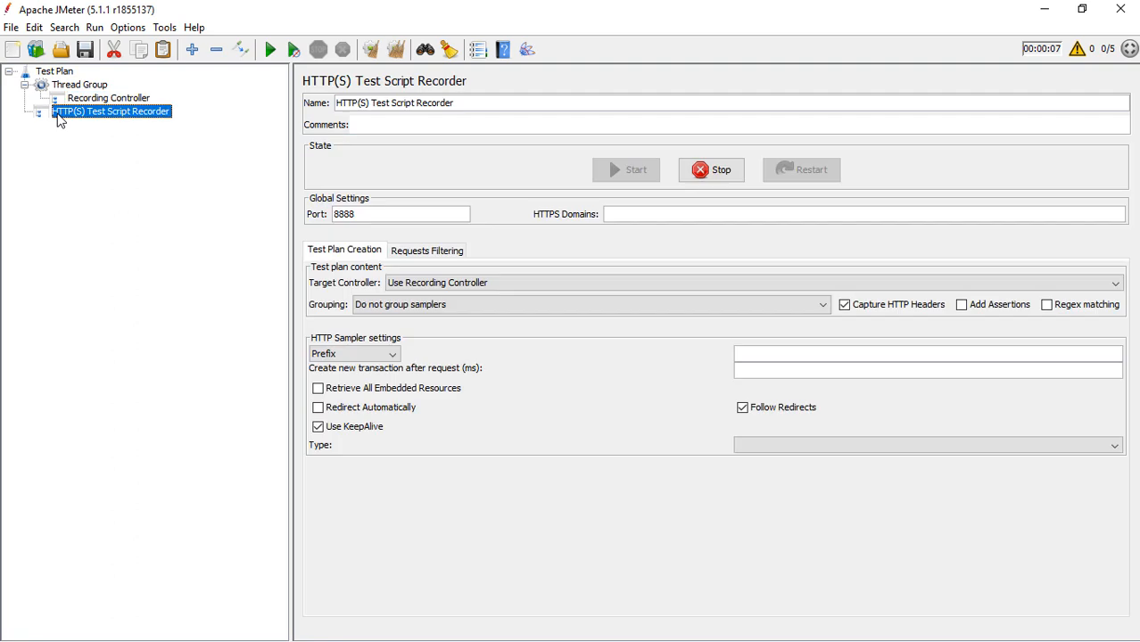
left_click(442, 253)
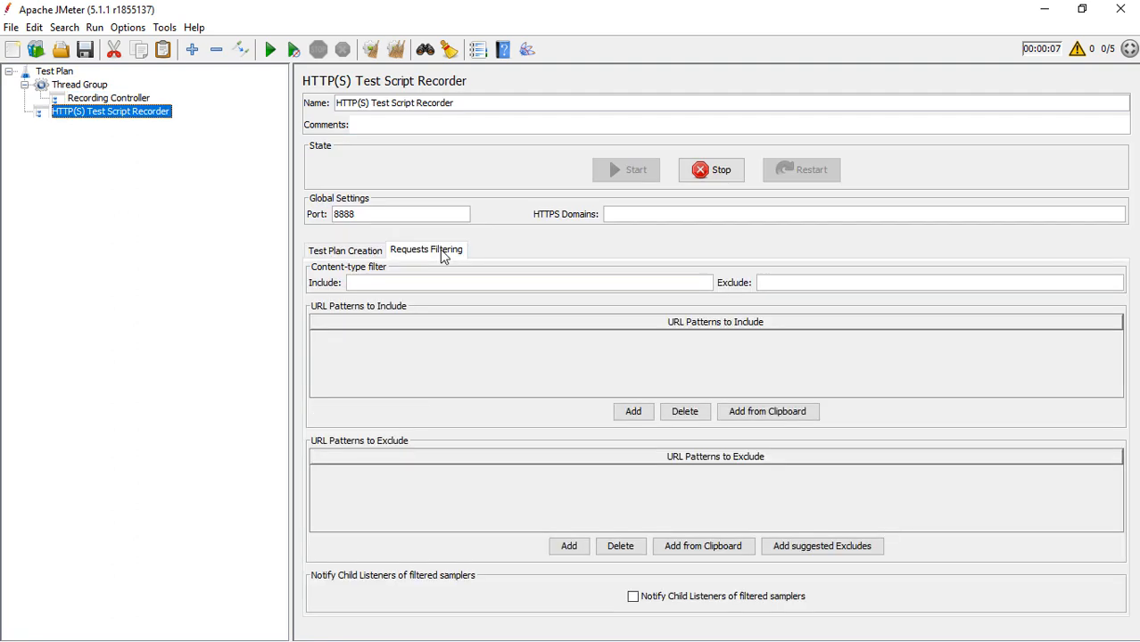
left_click(843, 547)
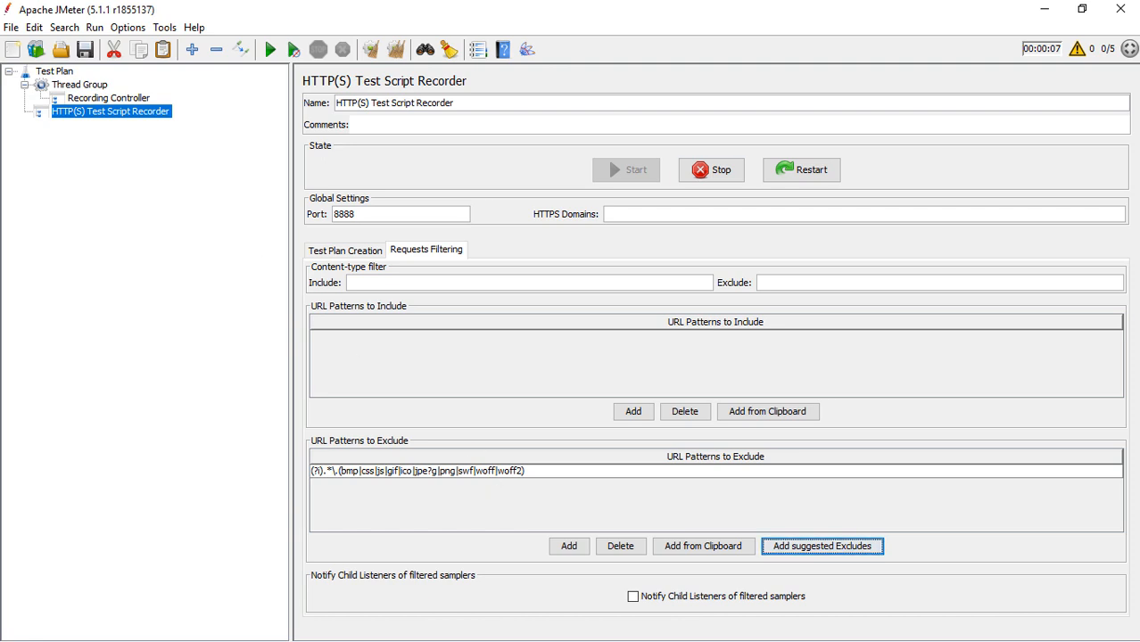
Switch to Firefox and load amazon.in in place of the Google results page
key("alt+Tab")
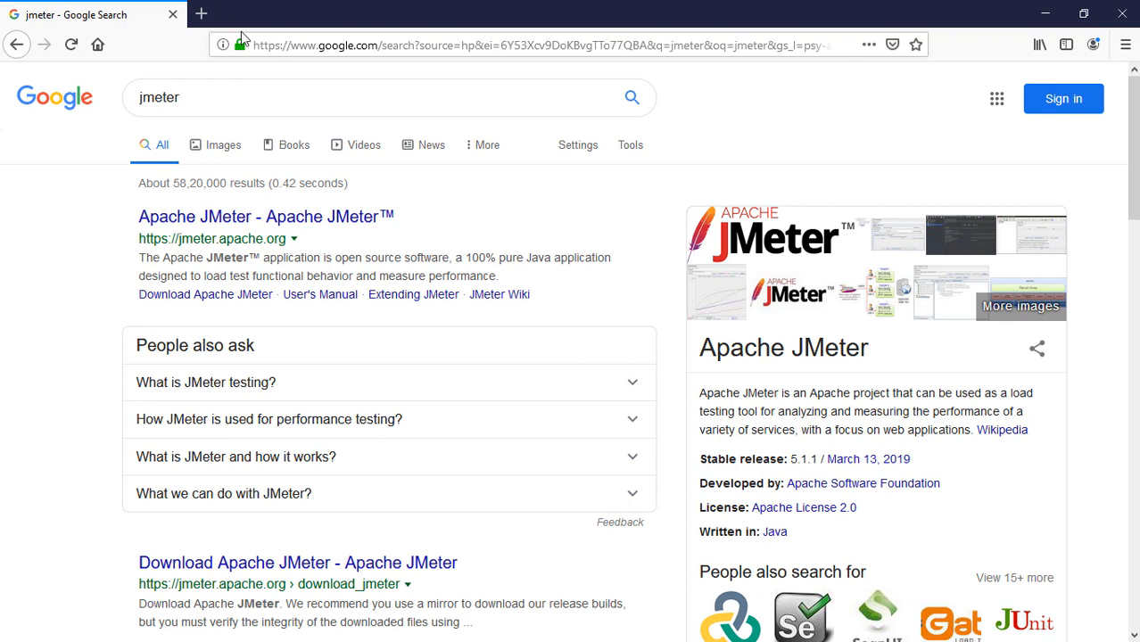
left_click(360, 49)
key("ctrl+a")
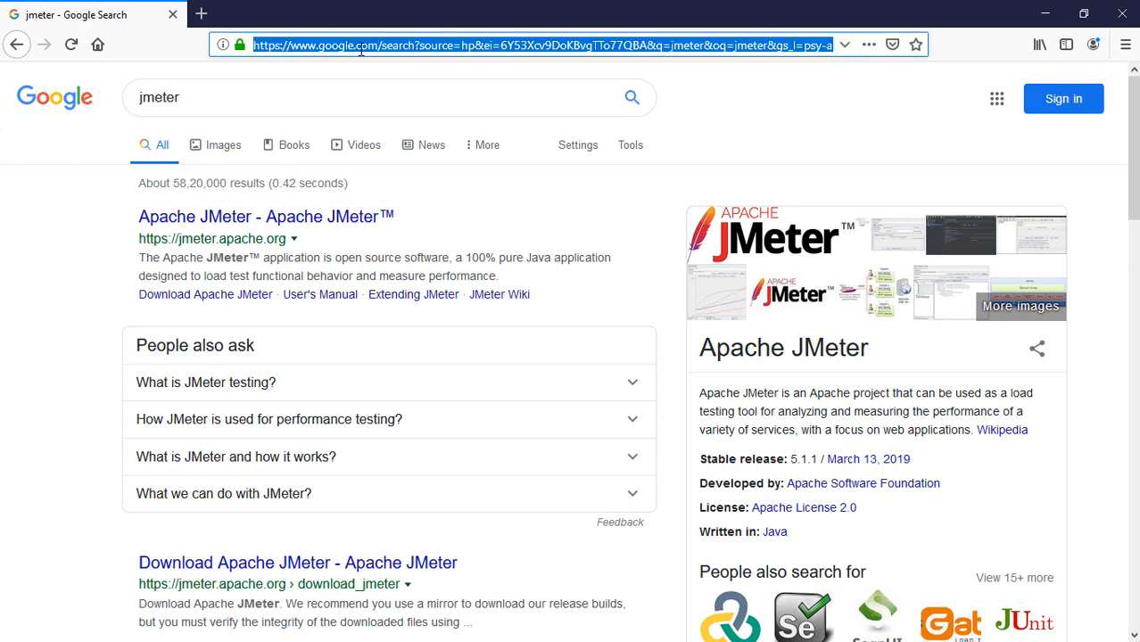
type("amazon")
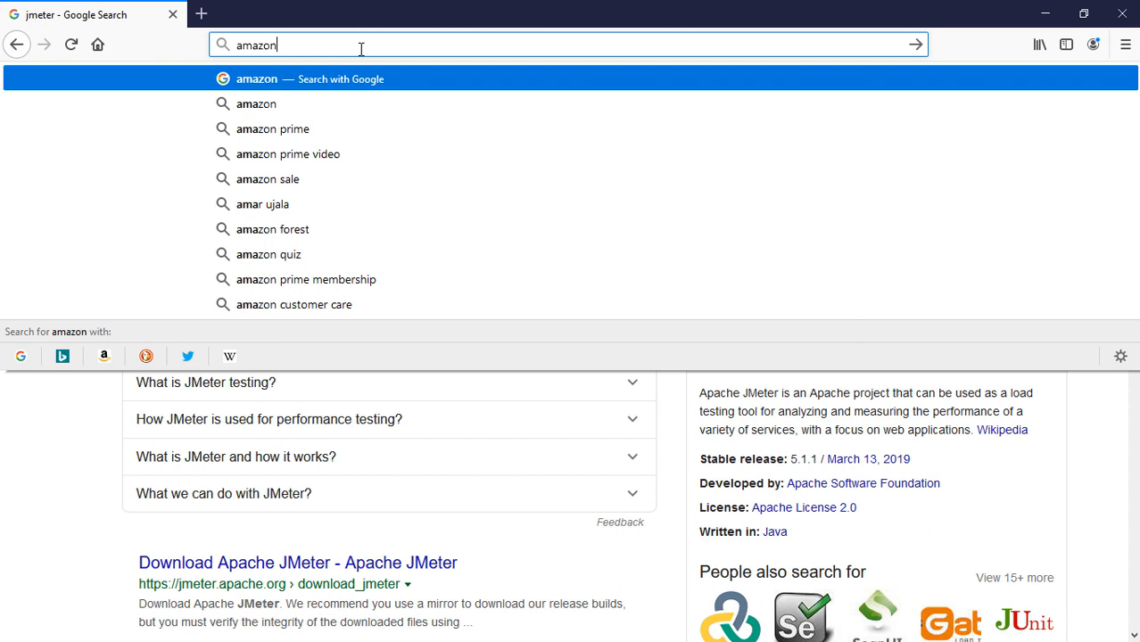
type(".in")
key("Return")
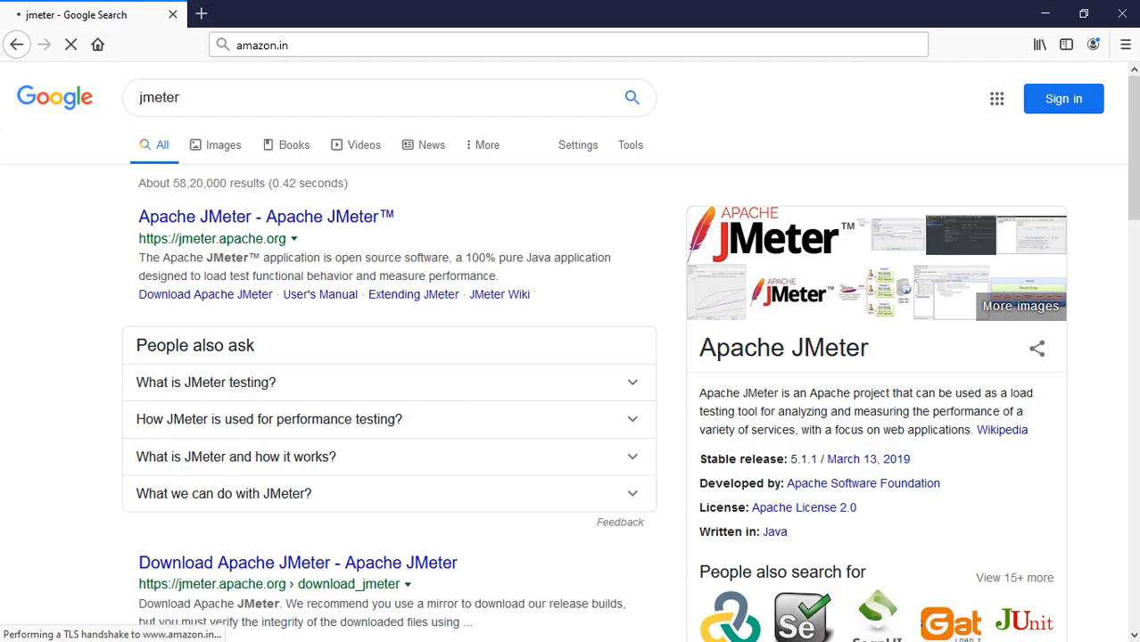
Switch to JMeter and examine the recorded 86 / and 89 / requests under the Recording Controller
key("alt+Tab")
left_click(40, 99)
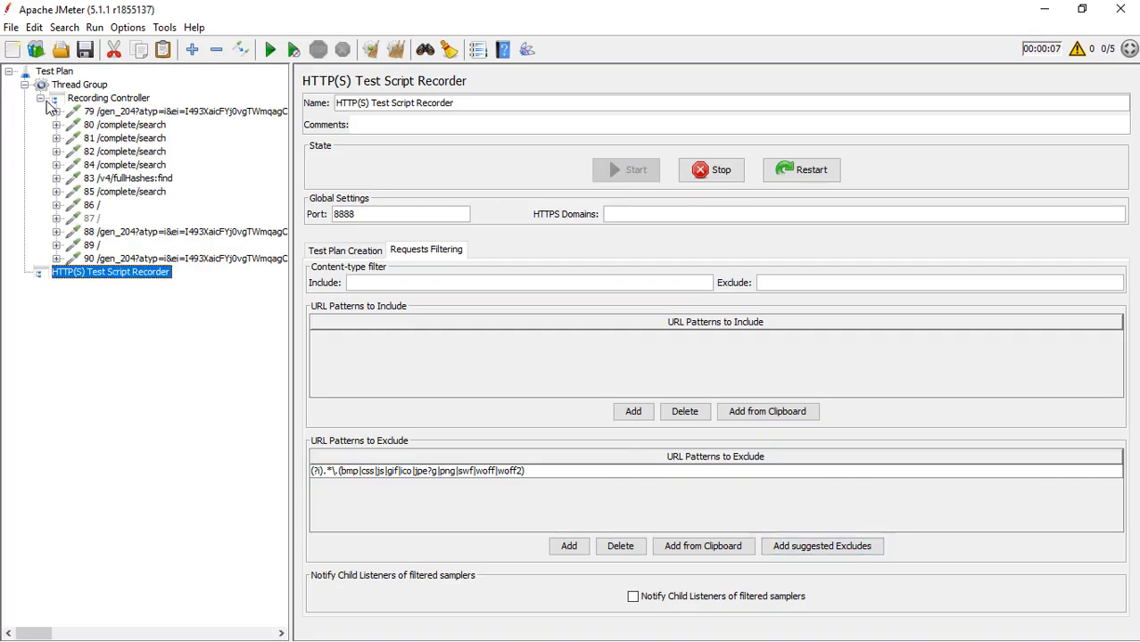
left_click(90, 205)
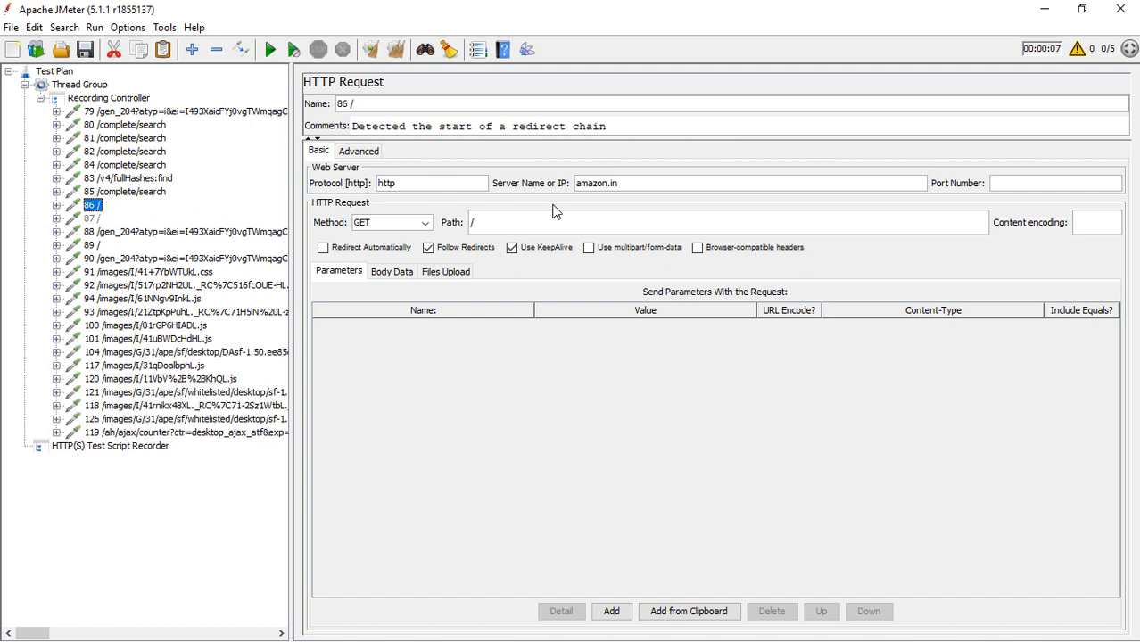
left_click(95, 245)
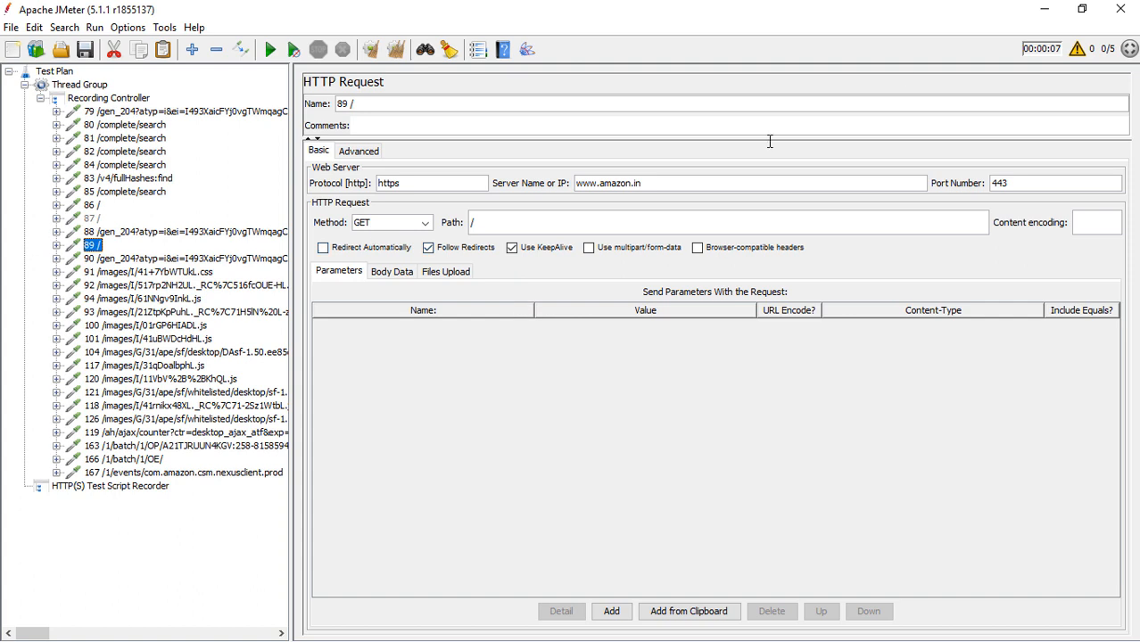
Switch back to Firefox and open the vivo U10 banner page on Amazon
left_click(1048, 9)
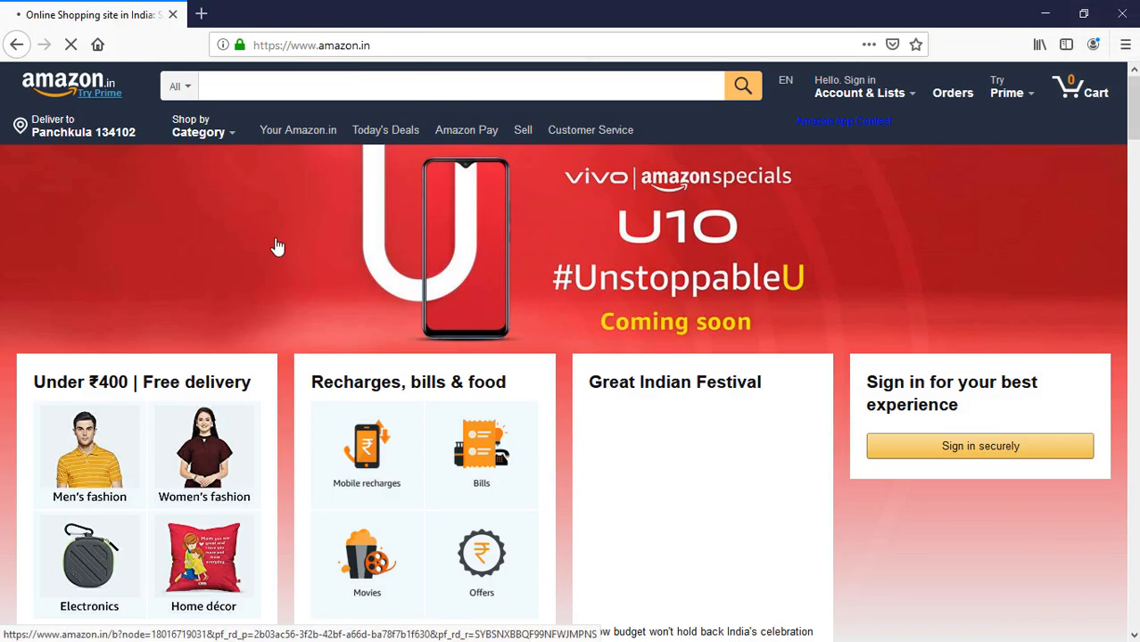
left_click(710, 205)
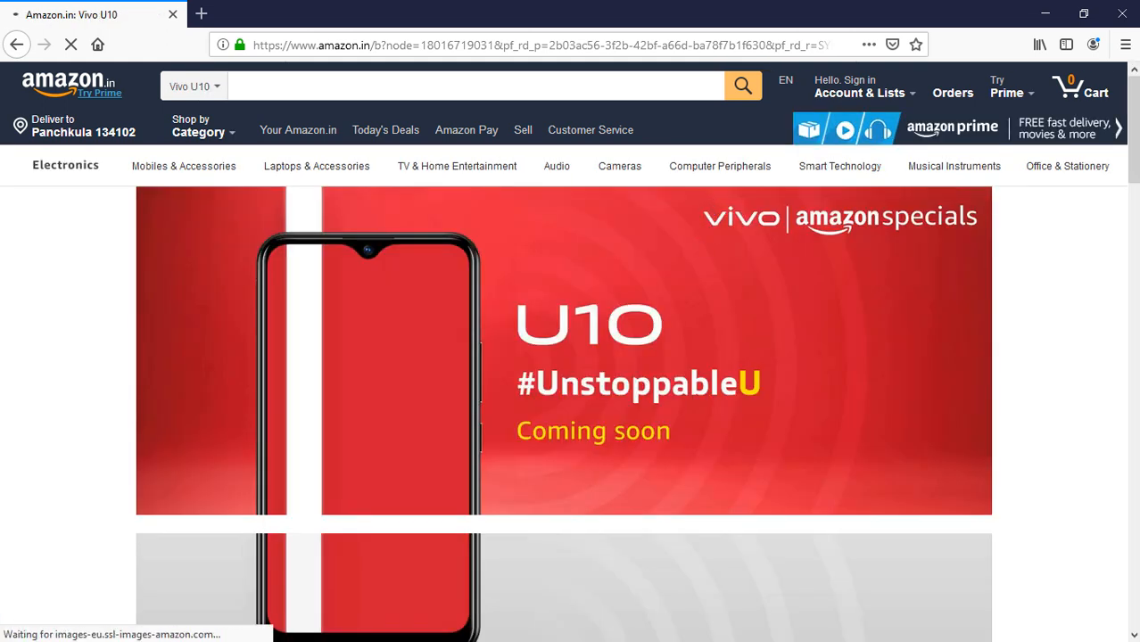
Switch to JMeter and examine the parameters of the recorded 179 /b request
key("alt+Tab")
scroll(104, 437, "down", 4)
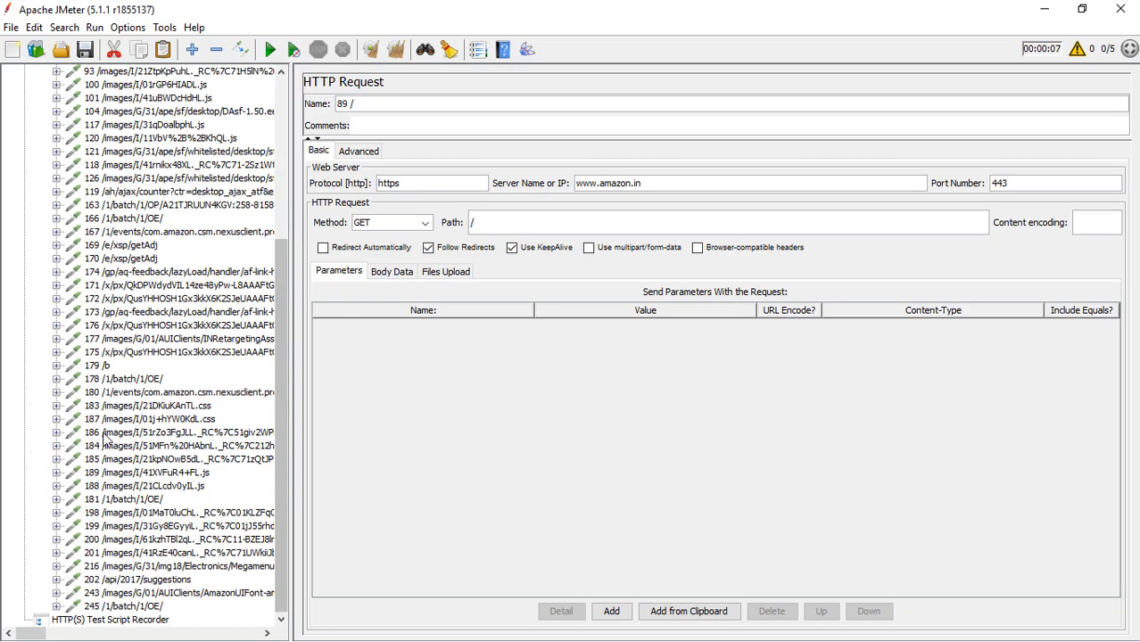
left_click(106, 367)
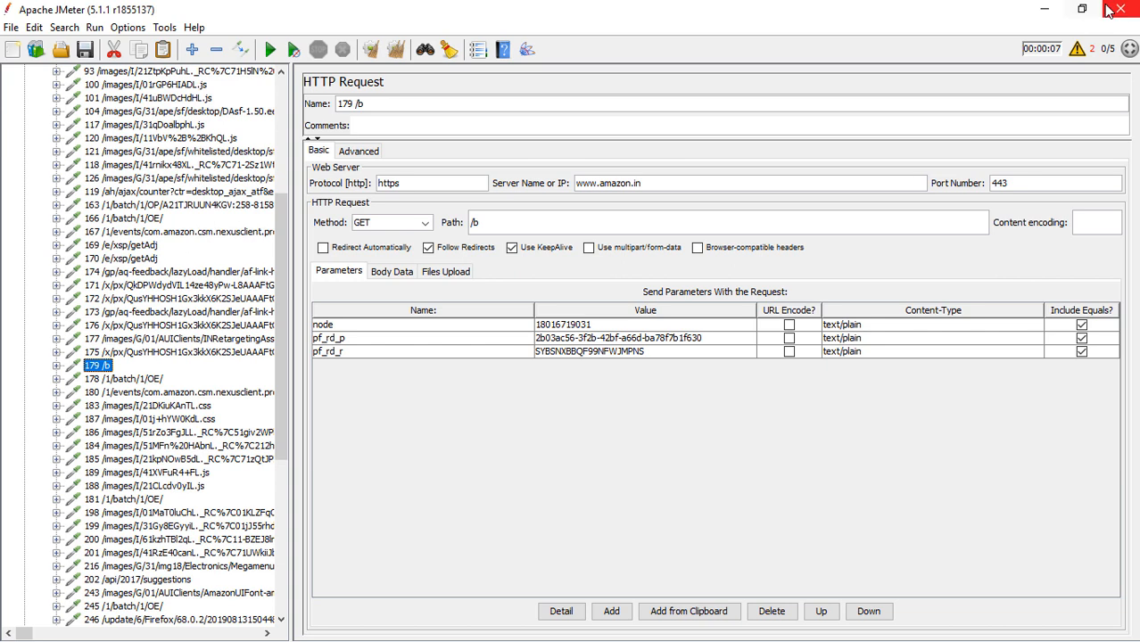
Collapse the Recording Controller's samples and stop the HTTP(S) Test Script Recorder
scroll(75, 131, "up", 6)
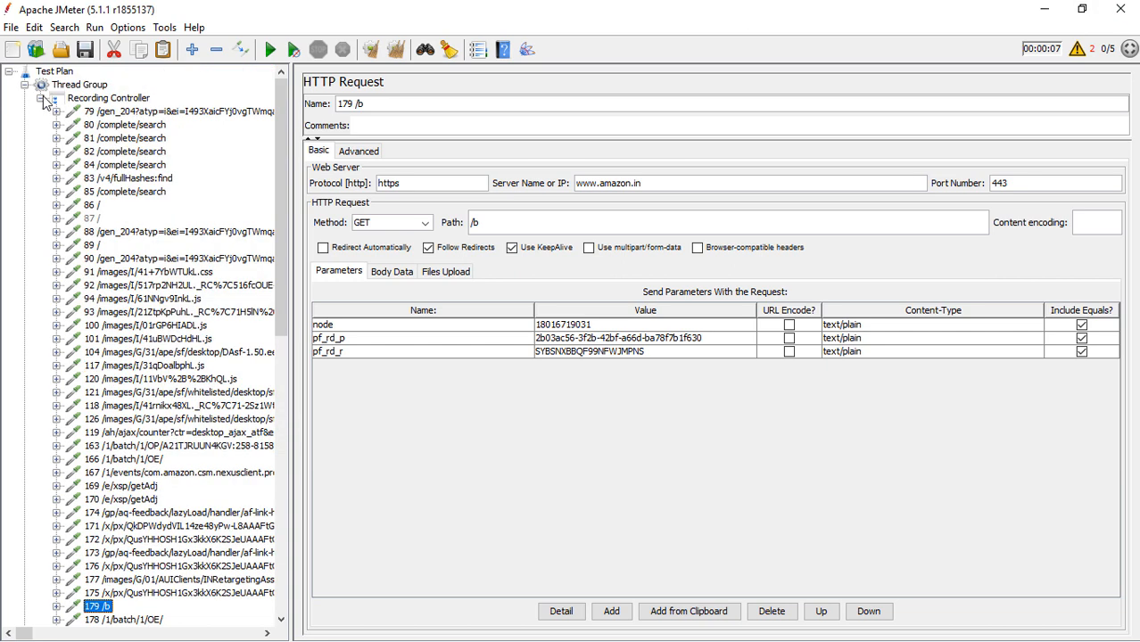
left_click(40, 98)
left_click(96, 113)
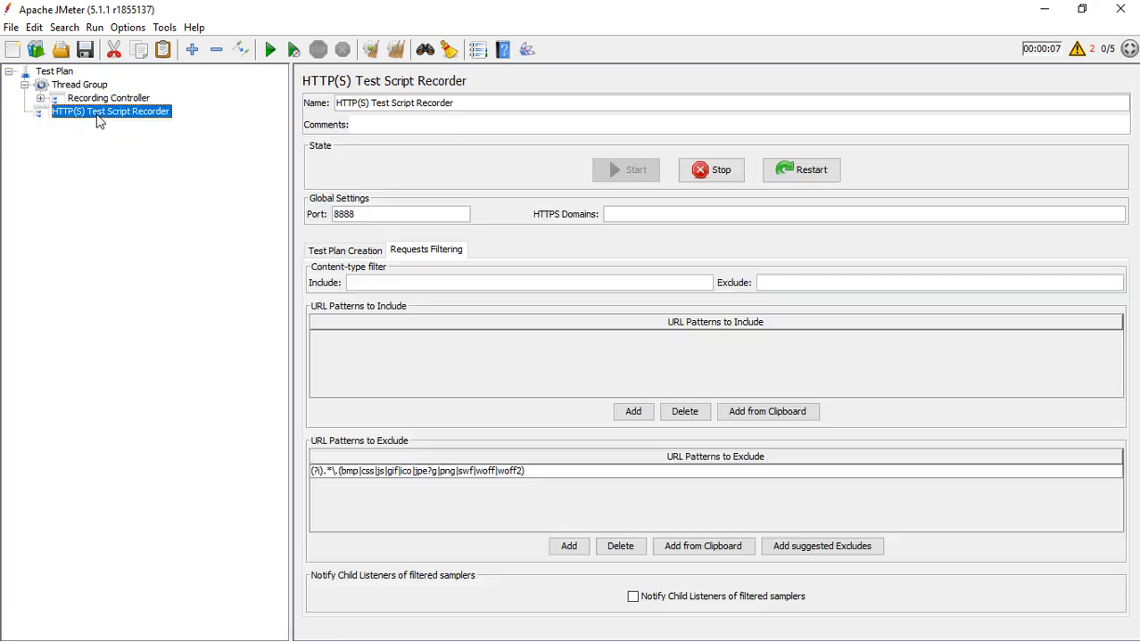
left_click(731, 181)
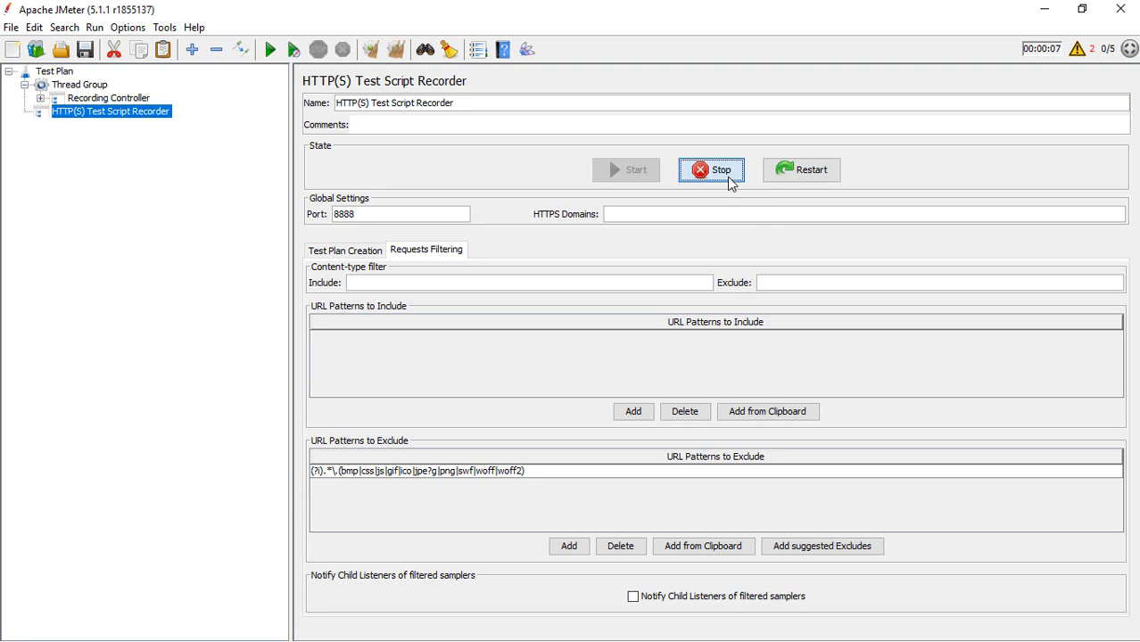
Add a View Results Tree listener to the Thread Group
left_click(64, 86)
right_click(60, 83)
mouse_move(91, 93)
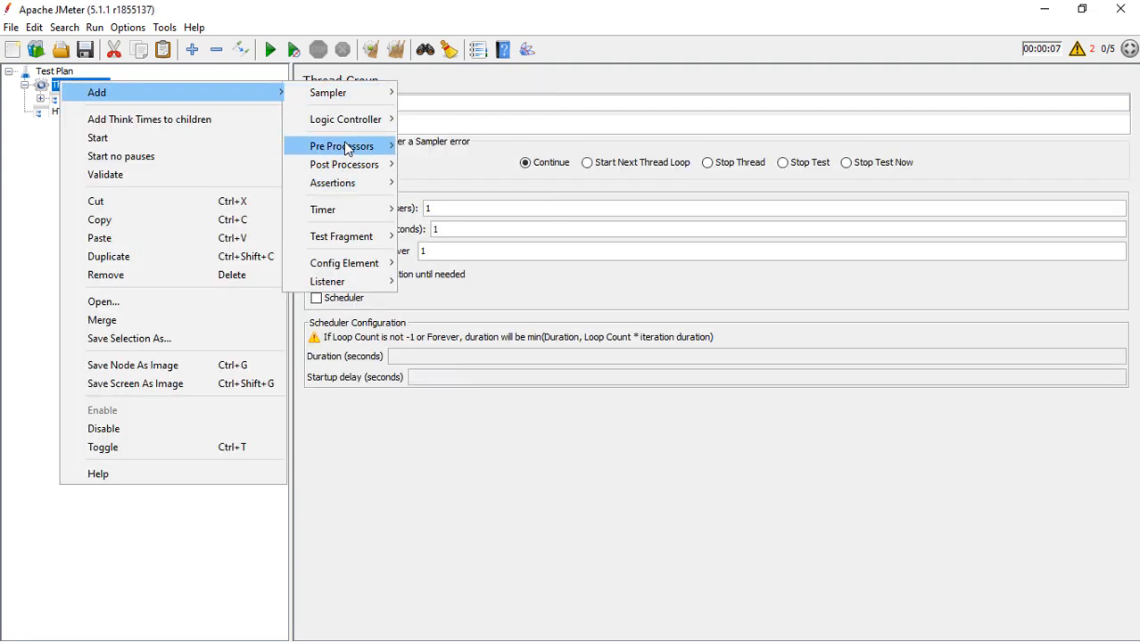
mouse_move(342, 281)
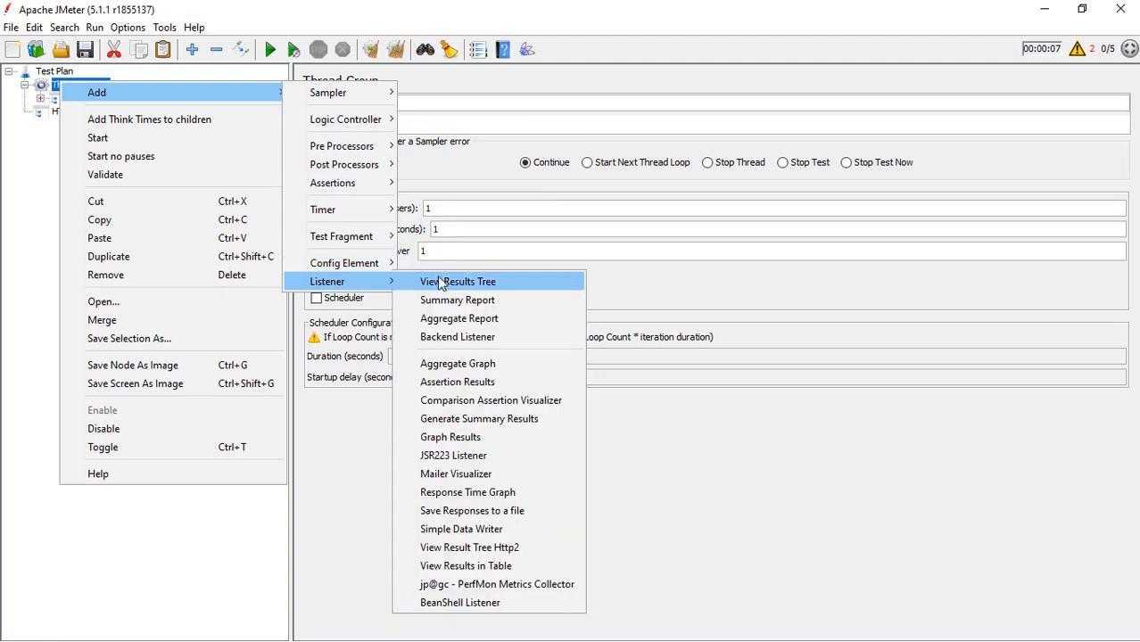
left_click(443, 281)
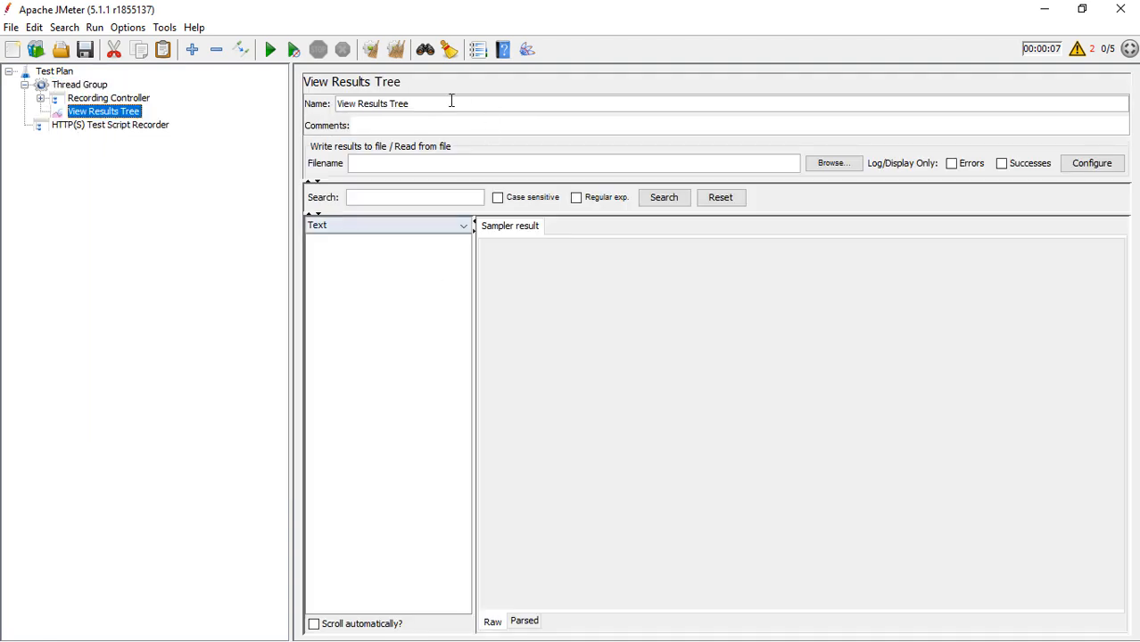
Run the recorded test plan without saving it first
left_click(266, 54)
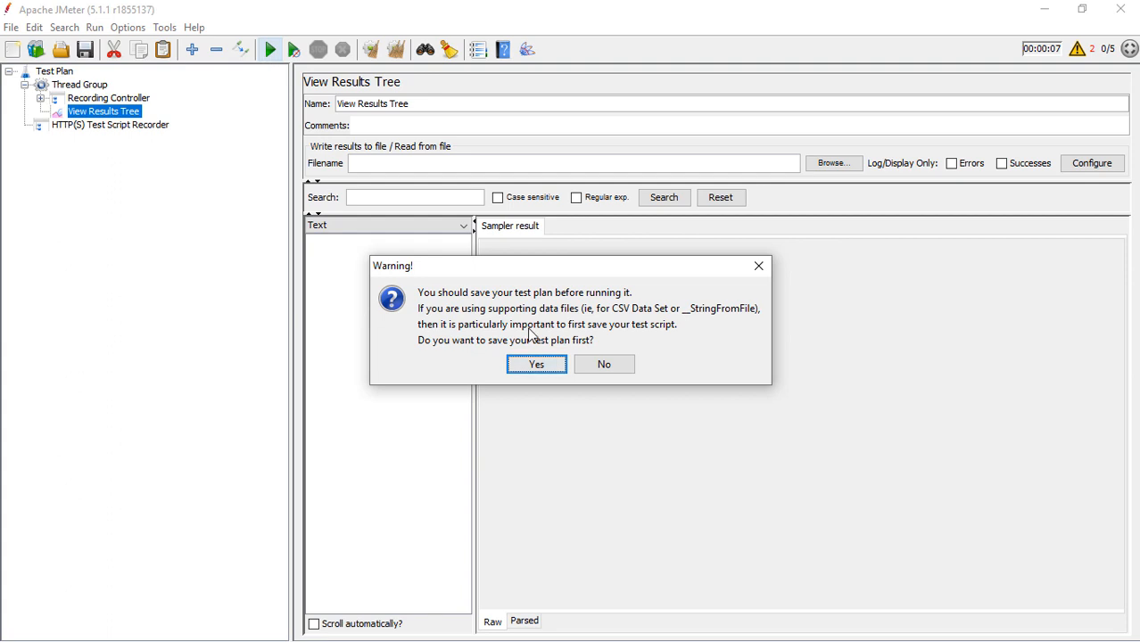
left_click(599, 364)
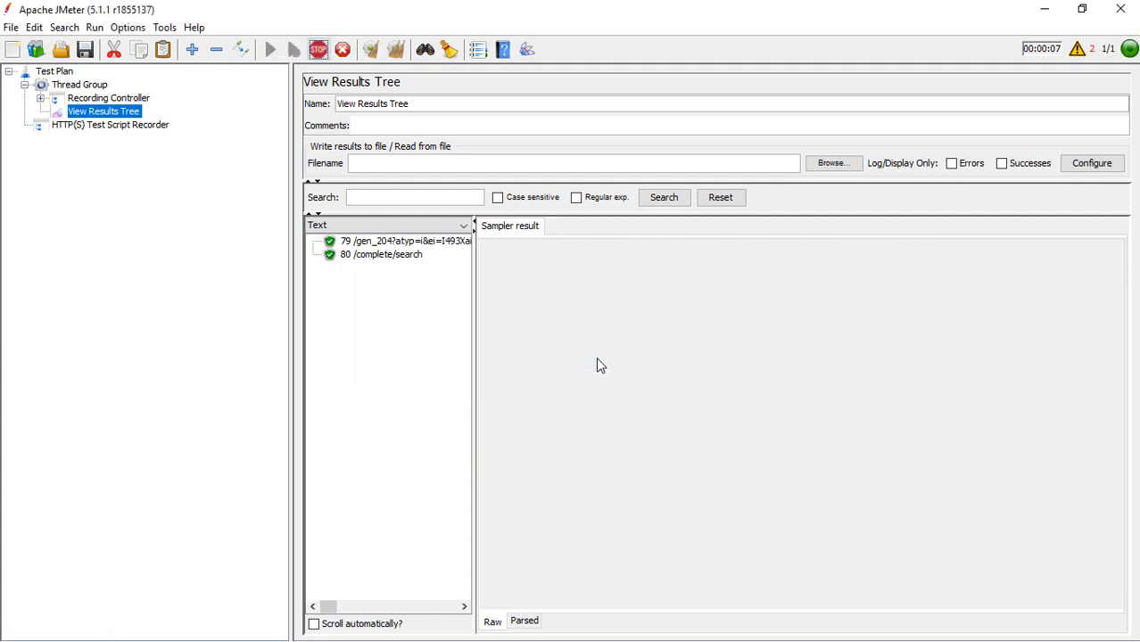